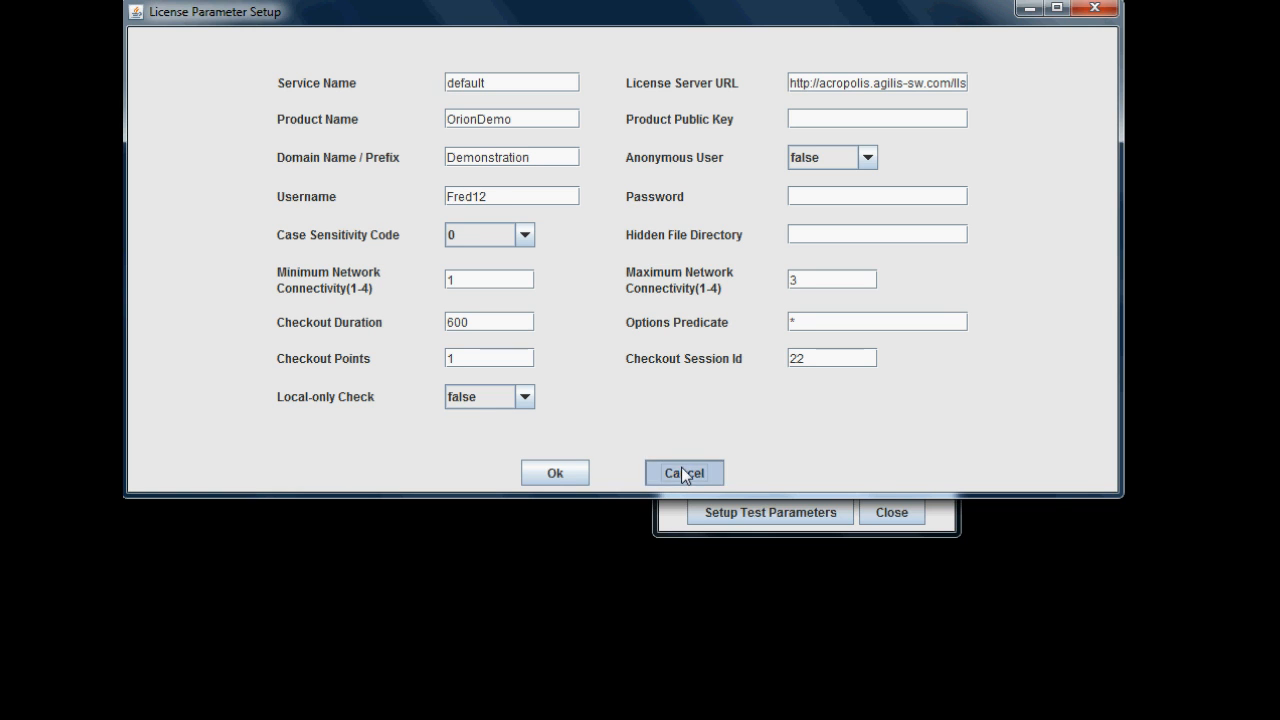
- Close the licence test parameters unchanged and run the licence activation
{"action": "left_click", "coordinate": [682, 472]}
{"action": "left_click", "coordinate": [828, 313]}
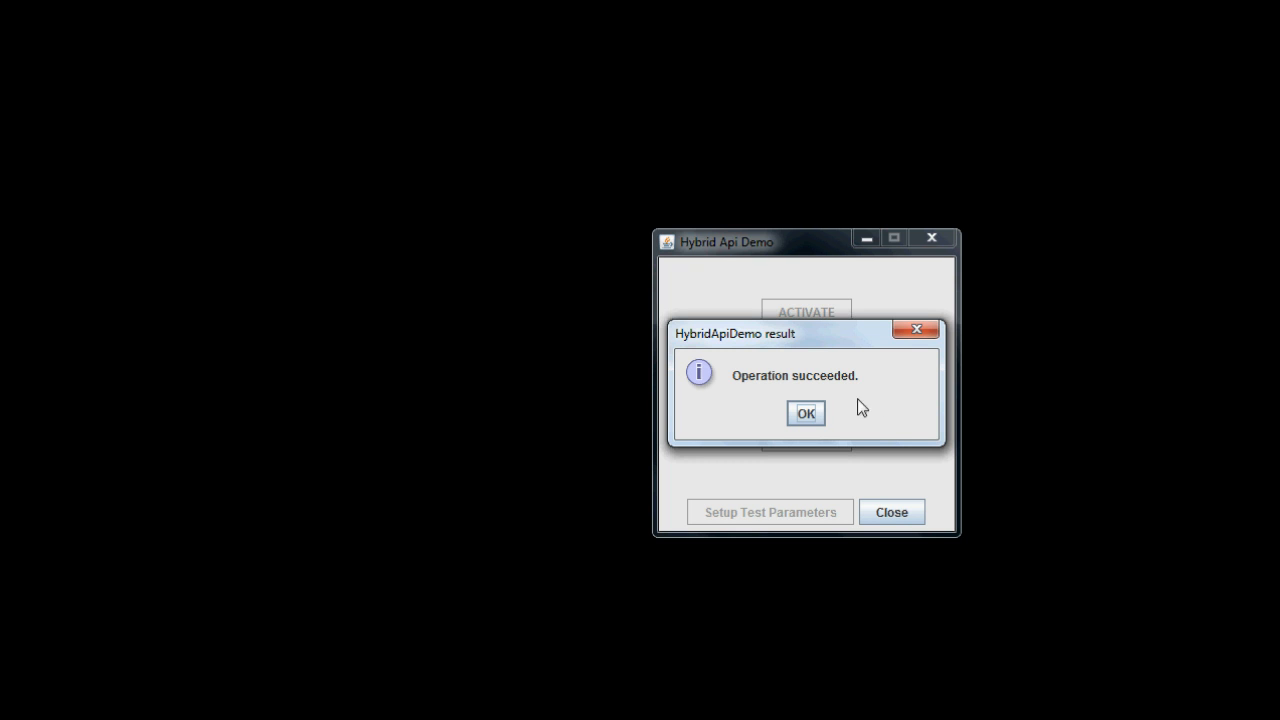
- Acknowledge the successful activation, check the licence status, then return the licence to the server
{"action": "left_click", "coordinate": [807, 413]}
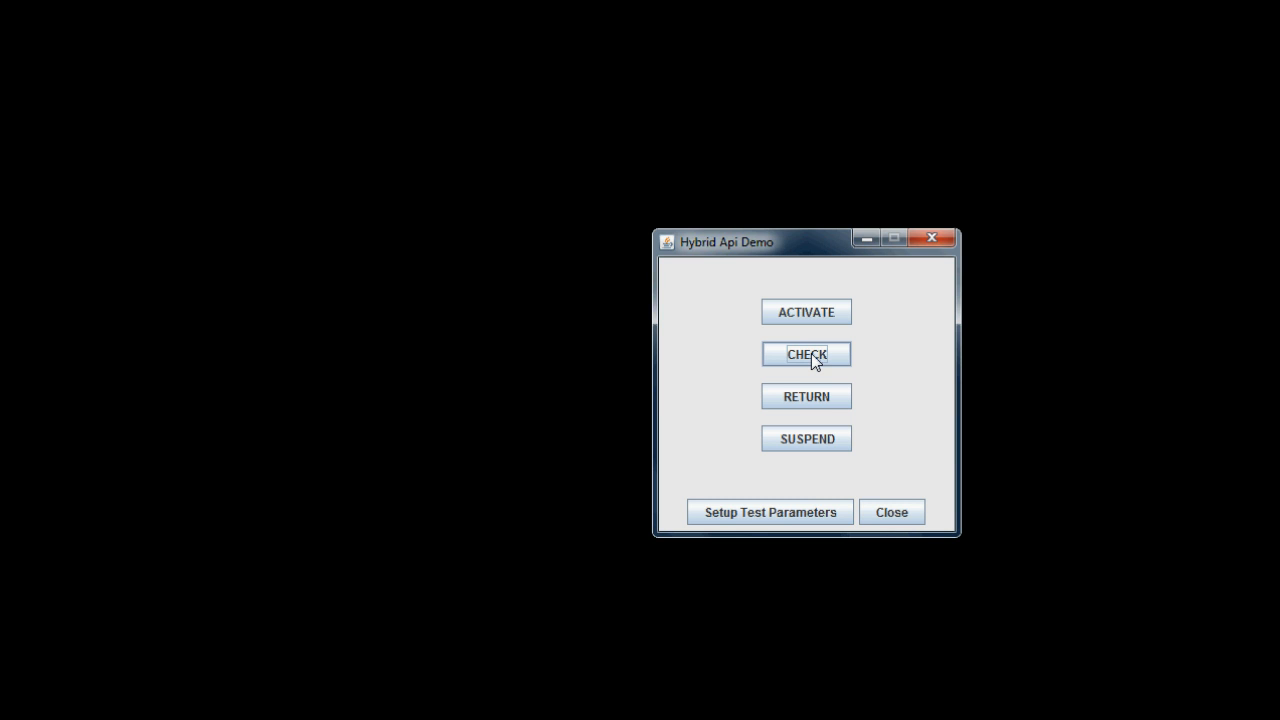
{"action": "left_click", "coordinate": [807, 354]}
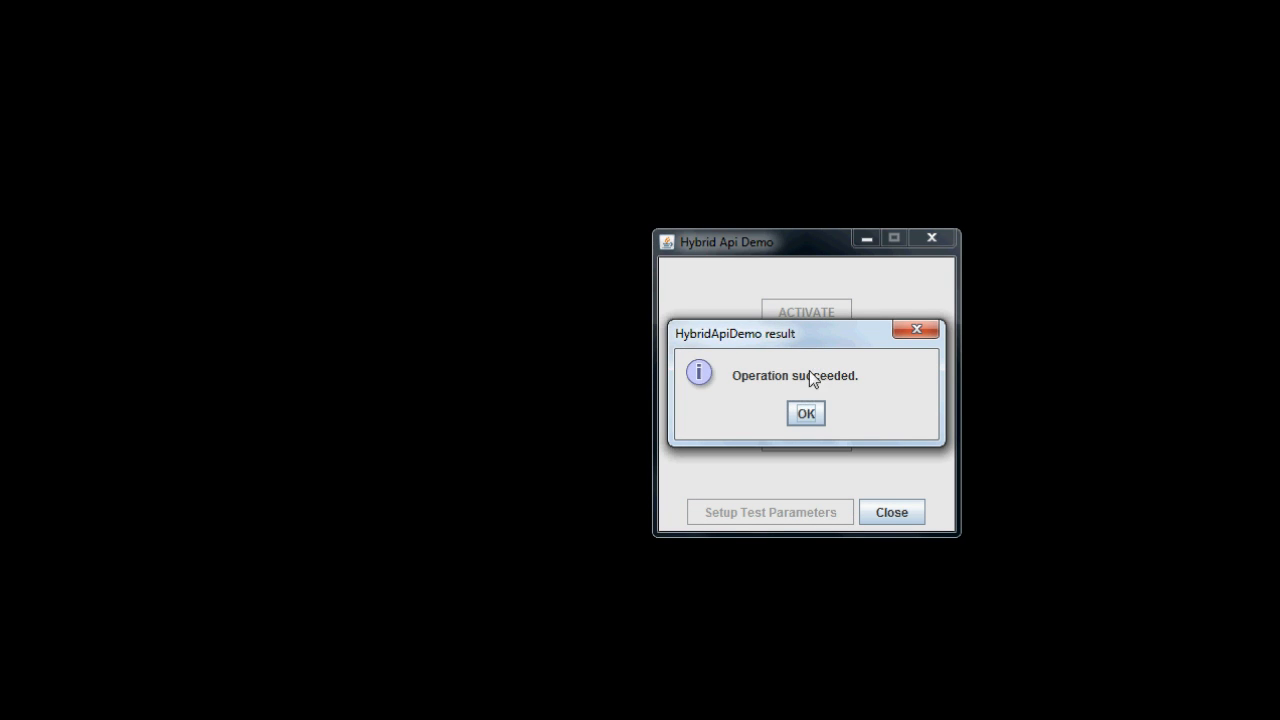
{"action": "left_click", "coordinate": [805, 413]}
{"action": "left_click", "coordinate": [841, 395]}
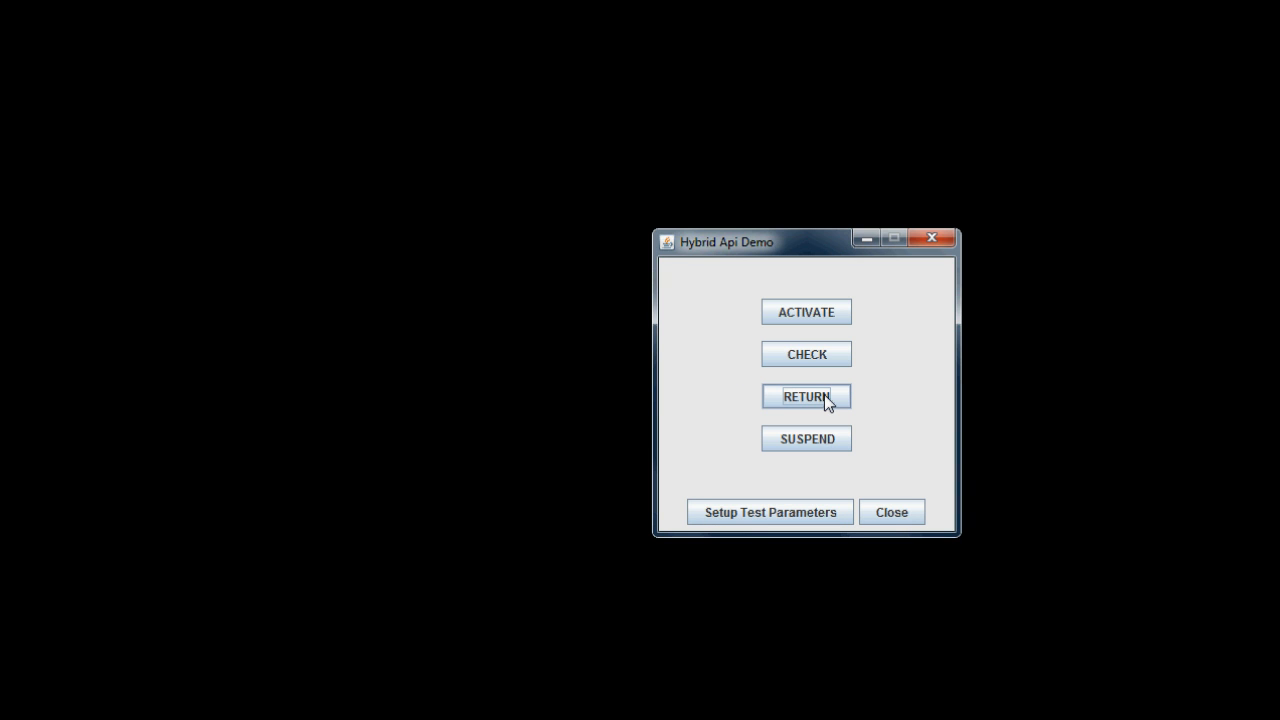
{"action": "left_click", "coordinate": [824, 396]}
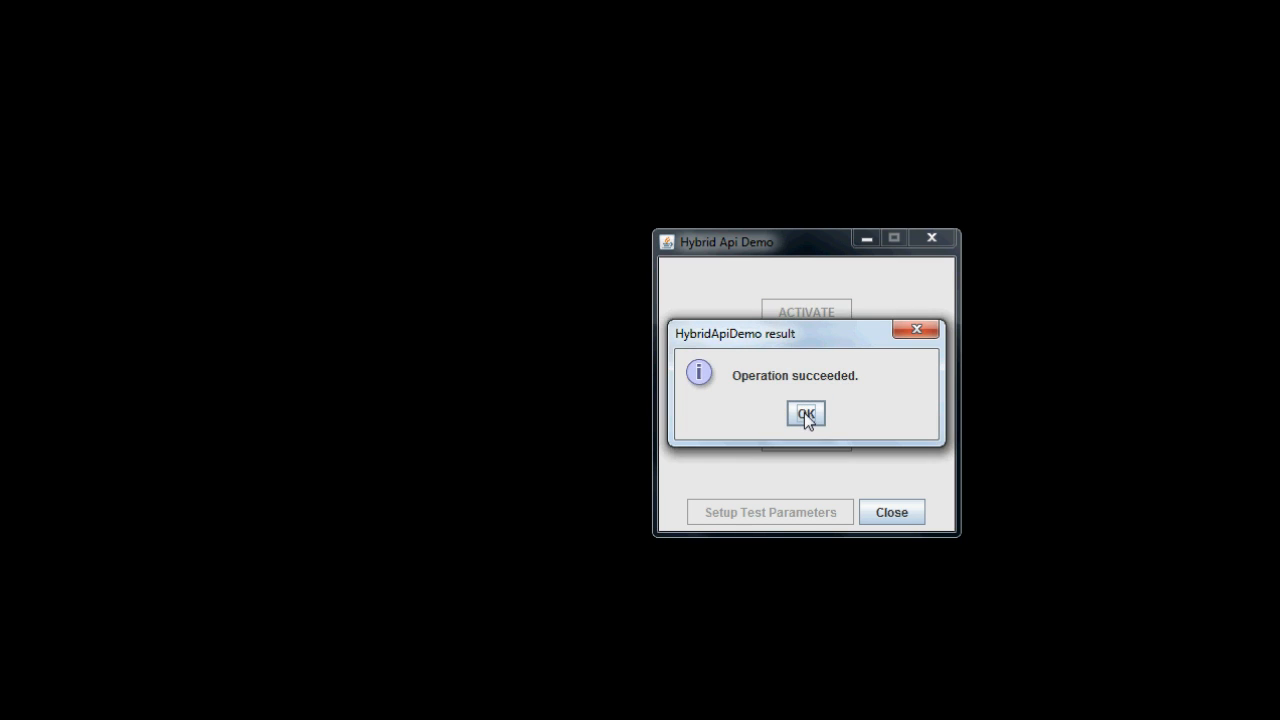
{"action": "left_click", "coordinate": [806, 412]}
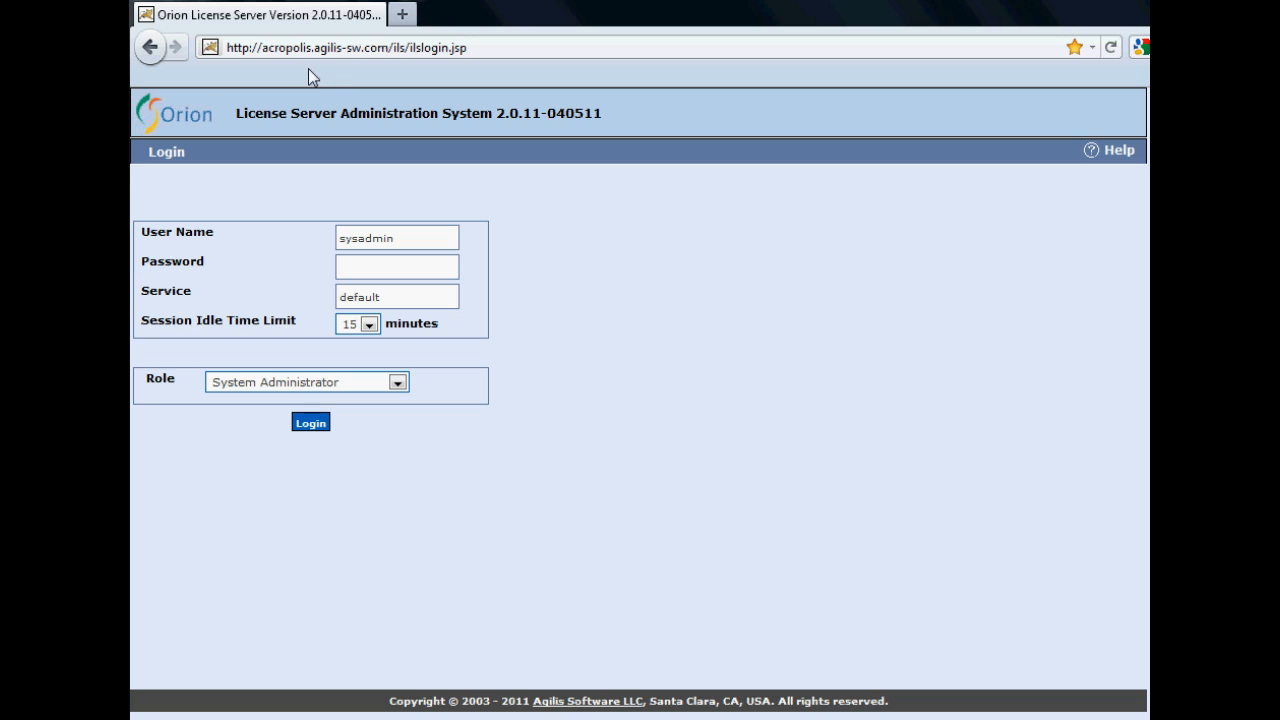
- Log in to Orion License Server Administration with the system administrator password
{"action": "left_click", "coordinate": [414, 273]}
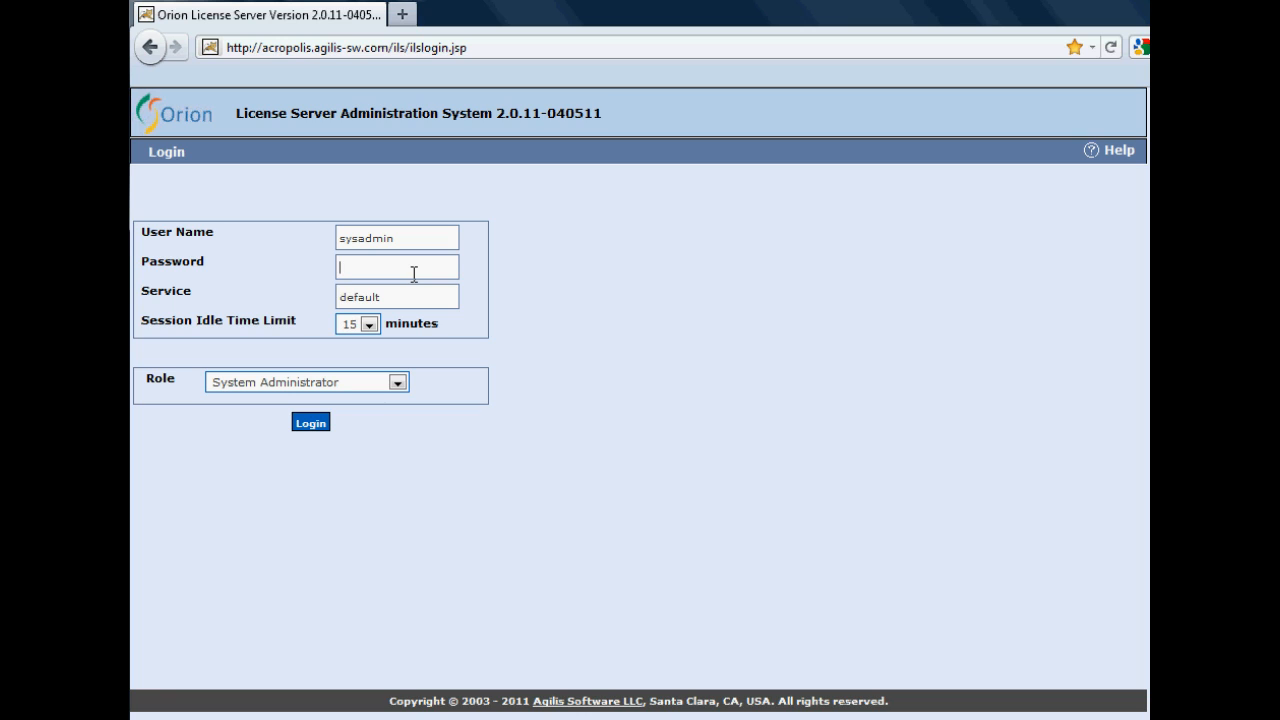
{"action": "type", "text": "***********"}
{"action": "key", "text": "Return"}
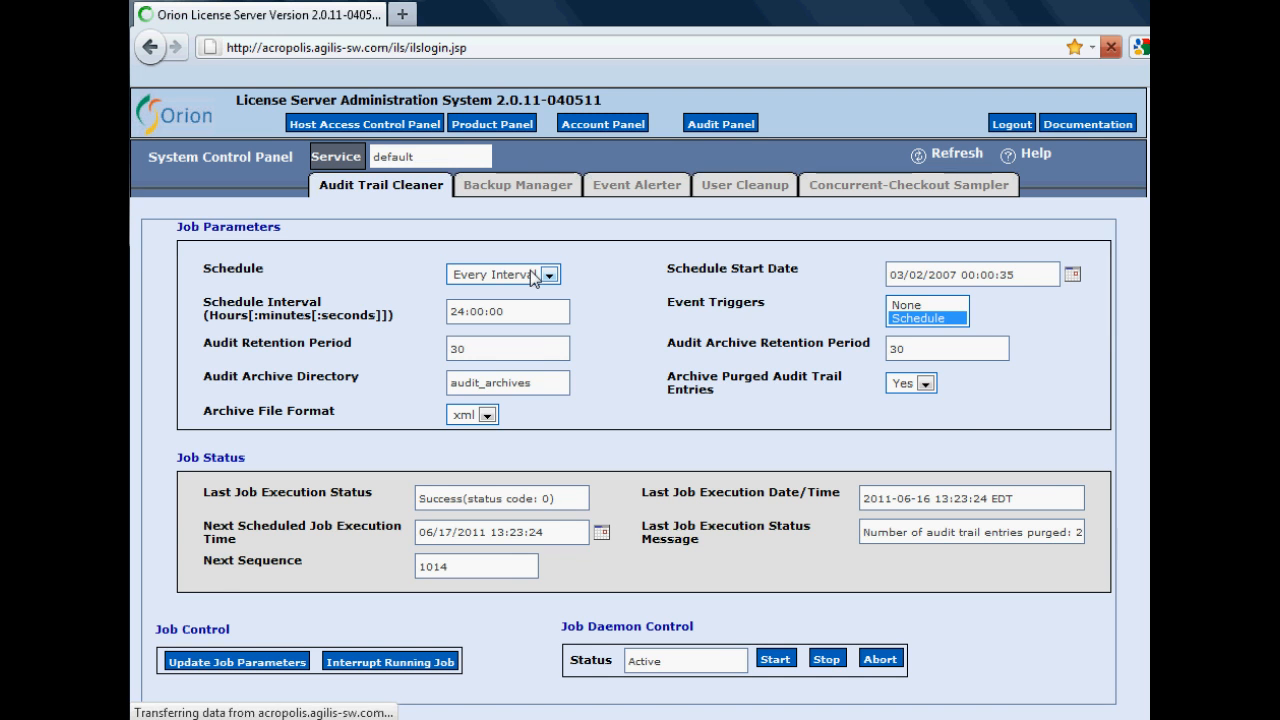
- Go to OrionDemo's Demonstration domain User List, find it empty, and begin a New User
{"action": "left_click", "coordinate": [494, 125]}
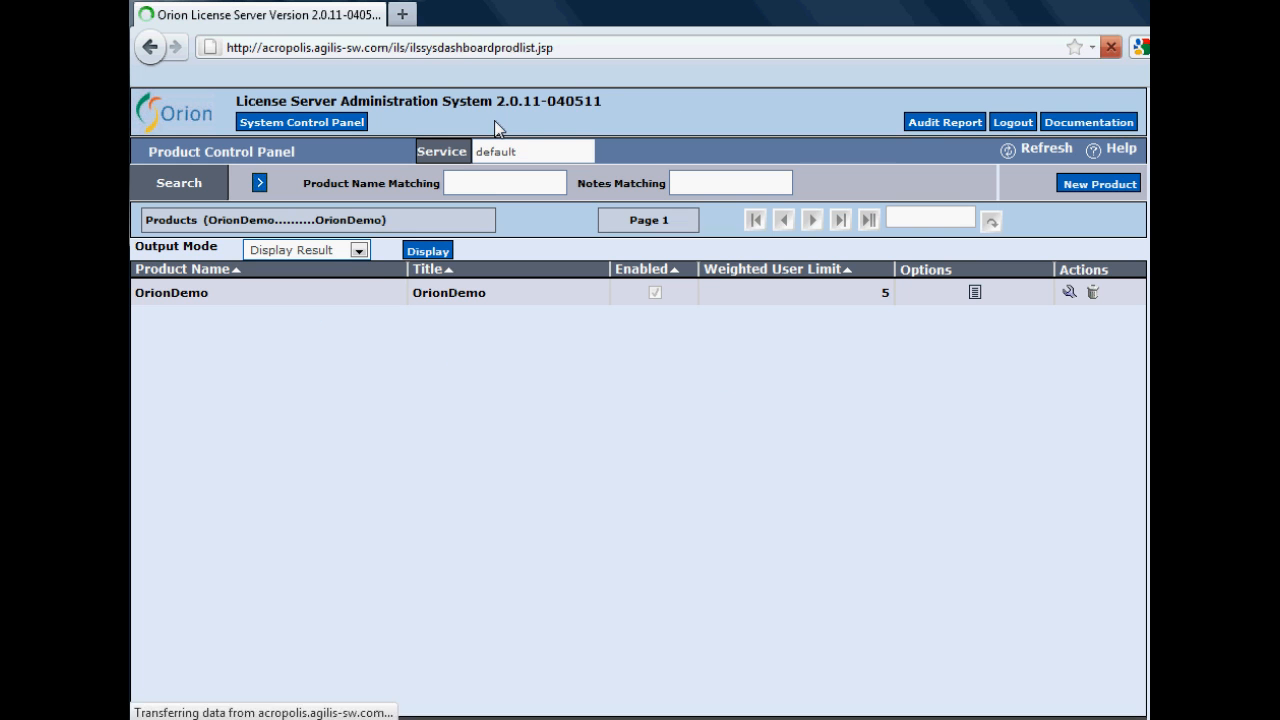
{"action": "left_click", "coordinate": [196, 294]}
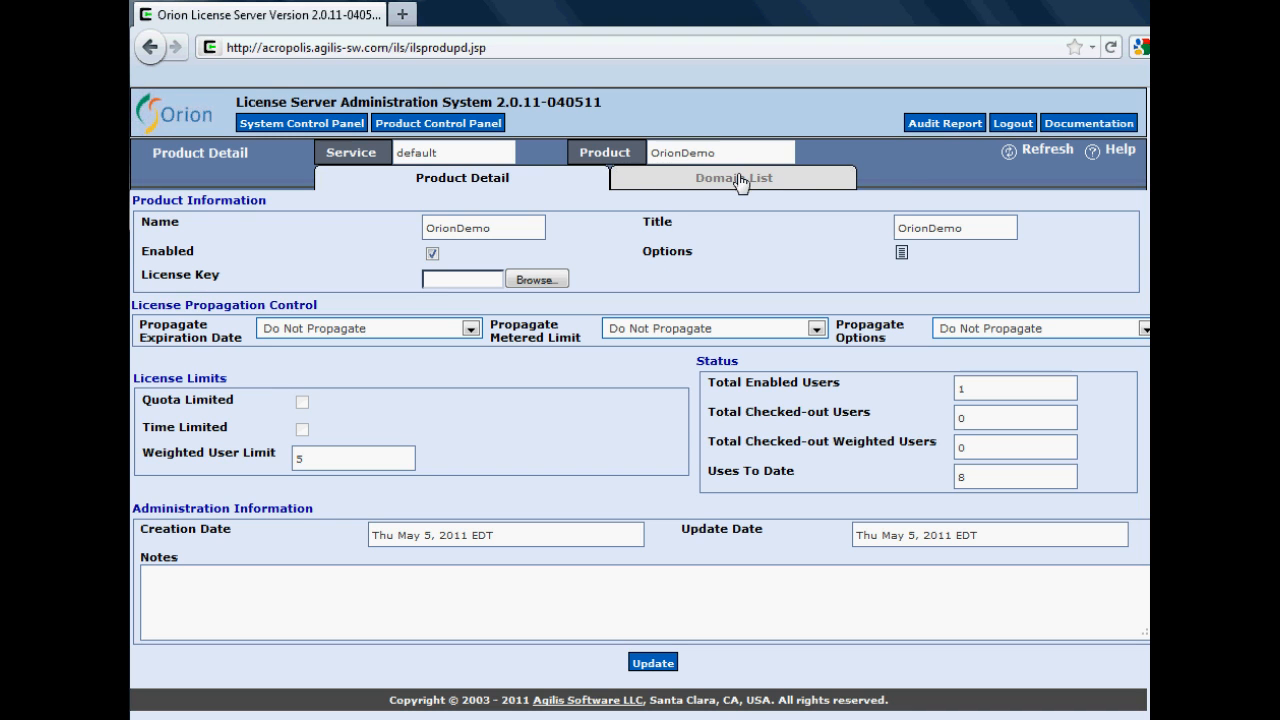
{"action": "left_click", "coordinate": [733, 182]}
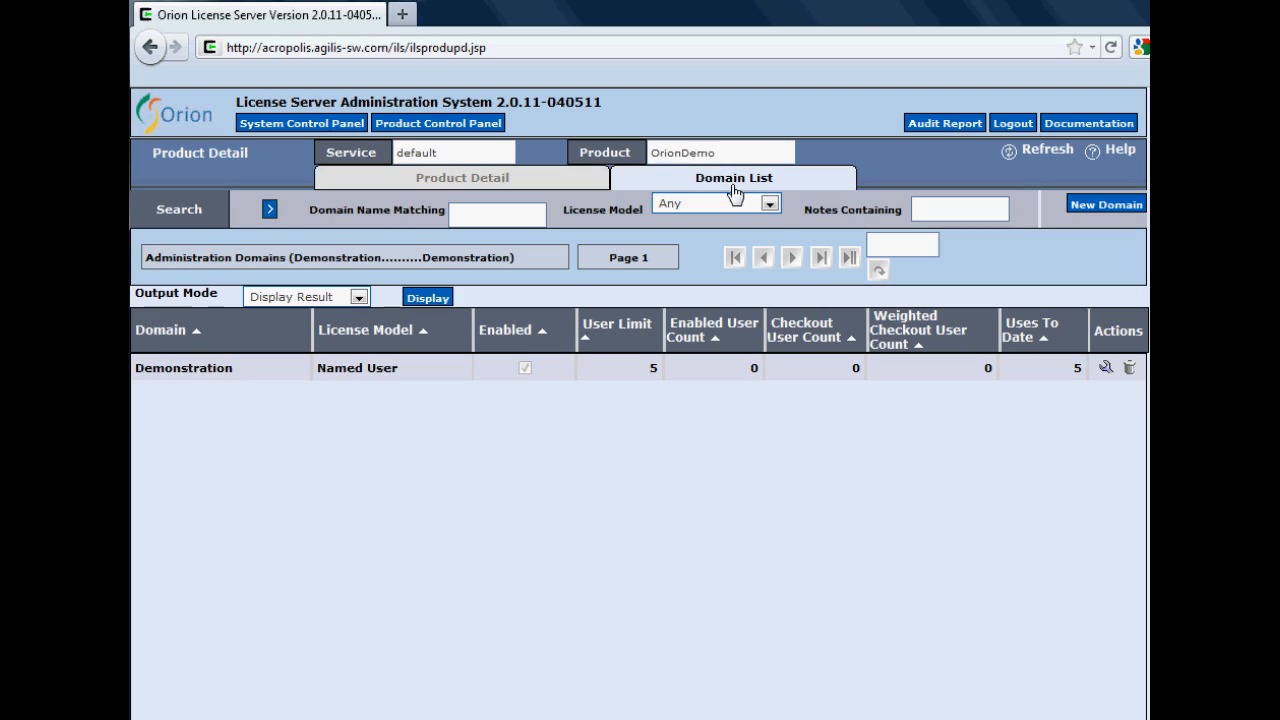
{"action": "left_click", "coordinate": [216, 369]}
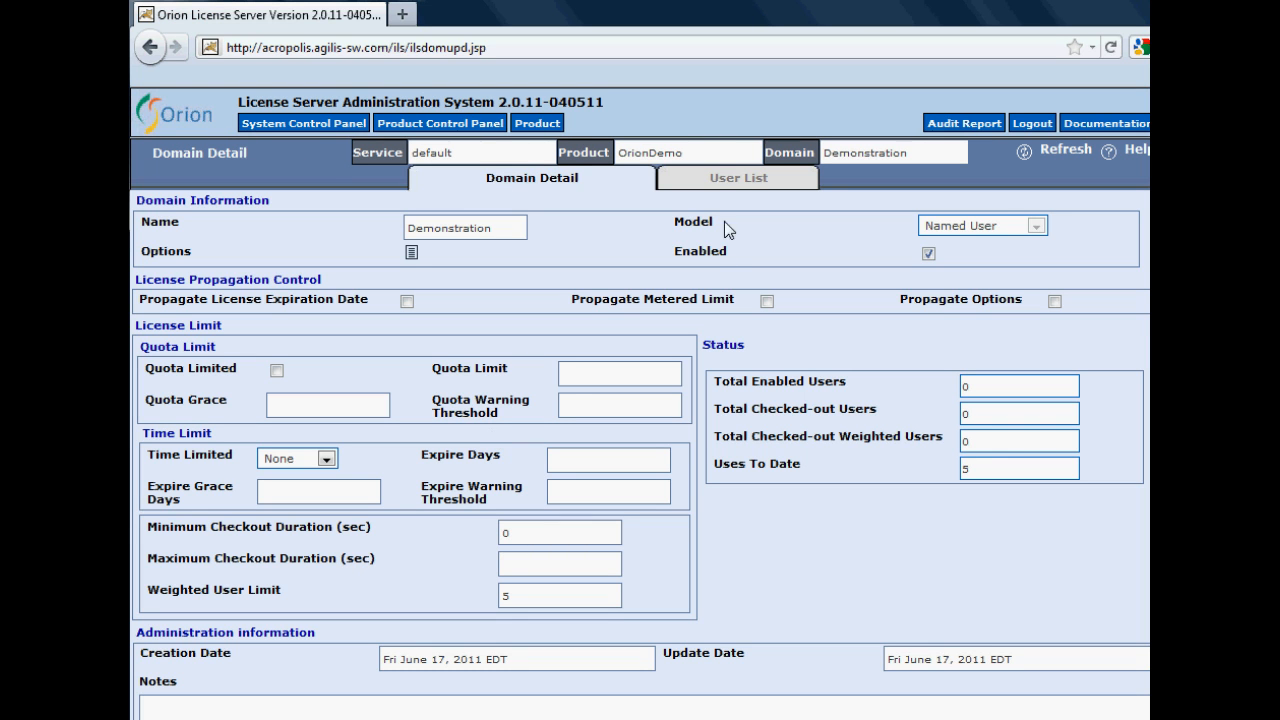
{"action": "left_click", "coordinate": [738, 178]}
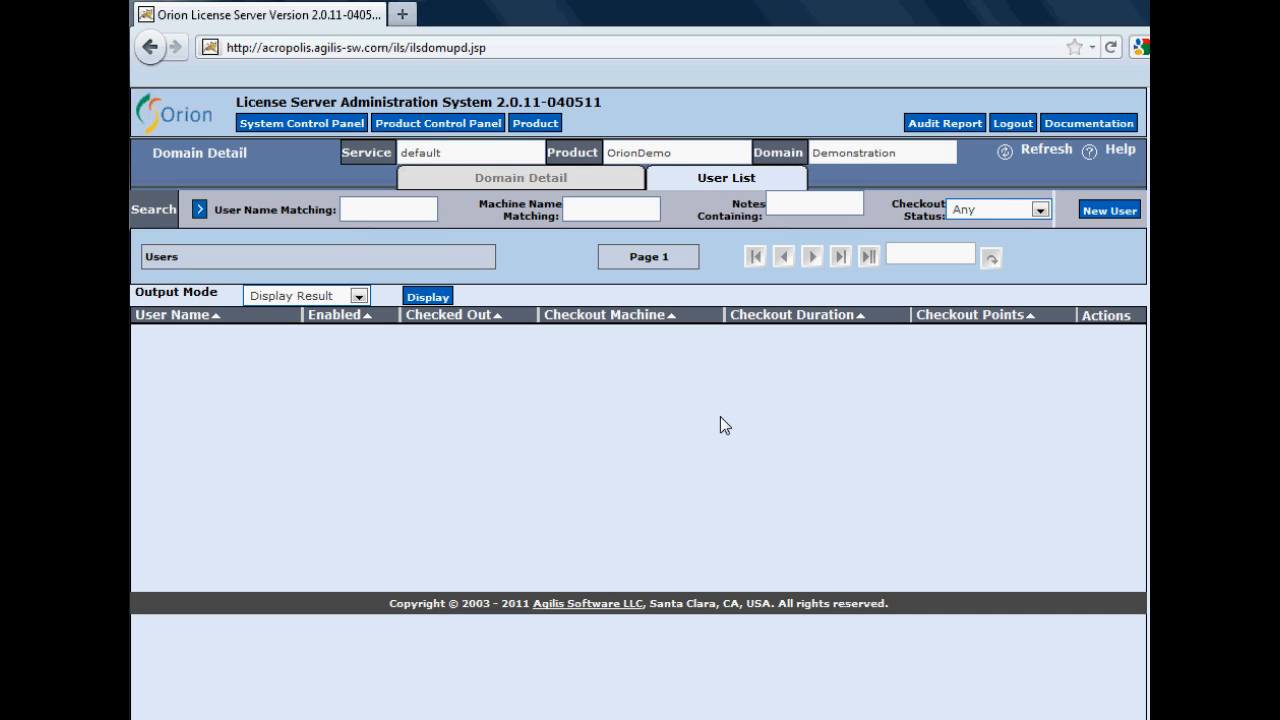
{"action": "left_click", "coordinate": [1118, 214]}
- Enter the new user's name and create the named user in the Demonstration domain
{"action": "left_click", "coordinate": [549, 217]}
{"action": "type", "text": "Fred12"}
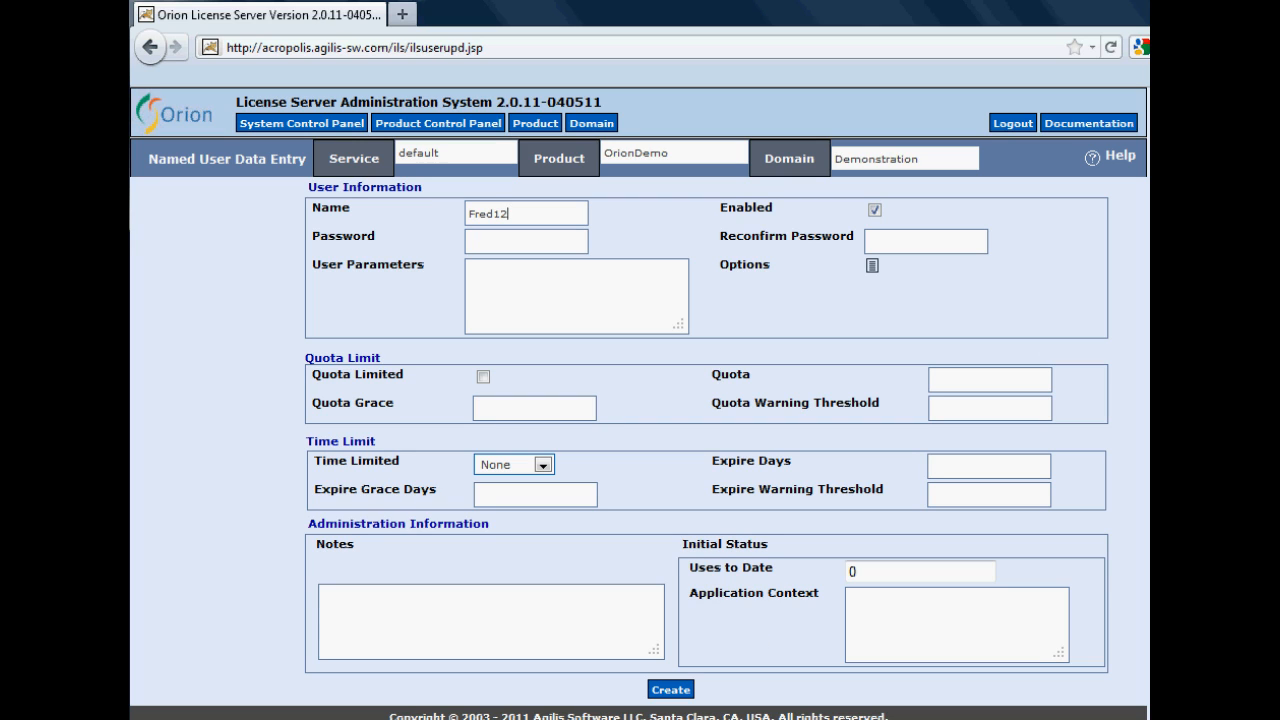
{"action": "left_click", "coordinate": [679, 693]}
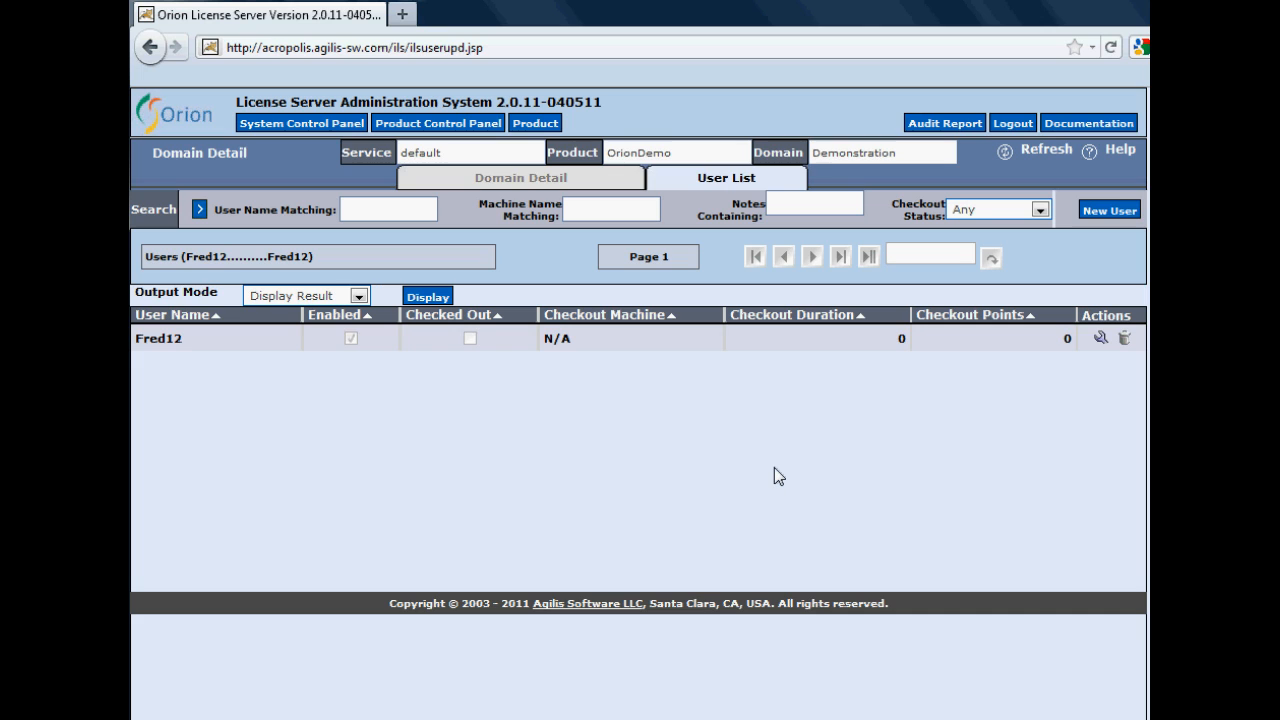
{"action": "mouse_move", "coordinate": [812, 718]}
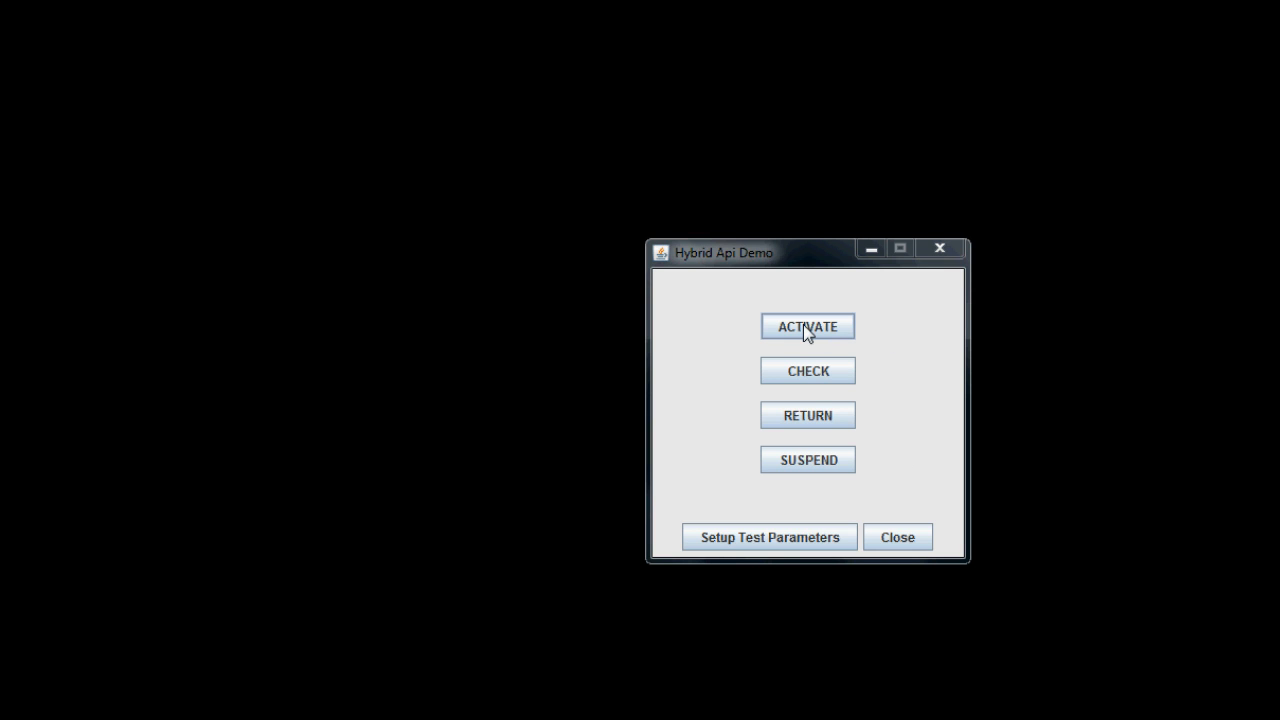
- Activate the licence for the new user and acknowledge the success message
{"action": "left_click", "coordinate": [803, 324]}
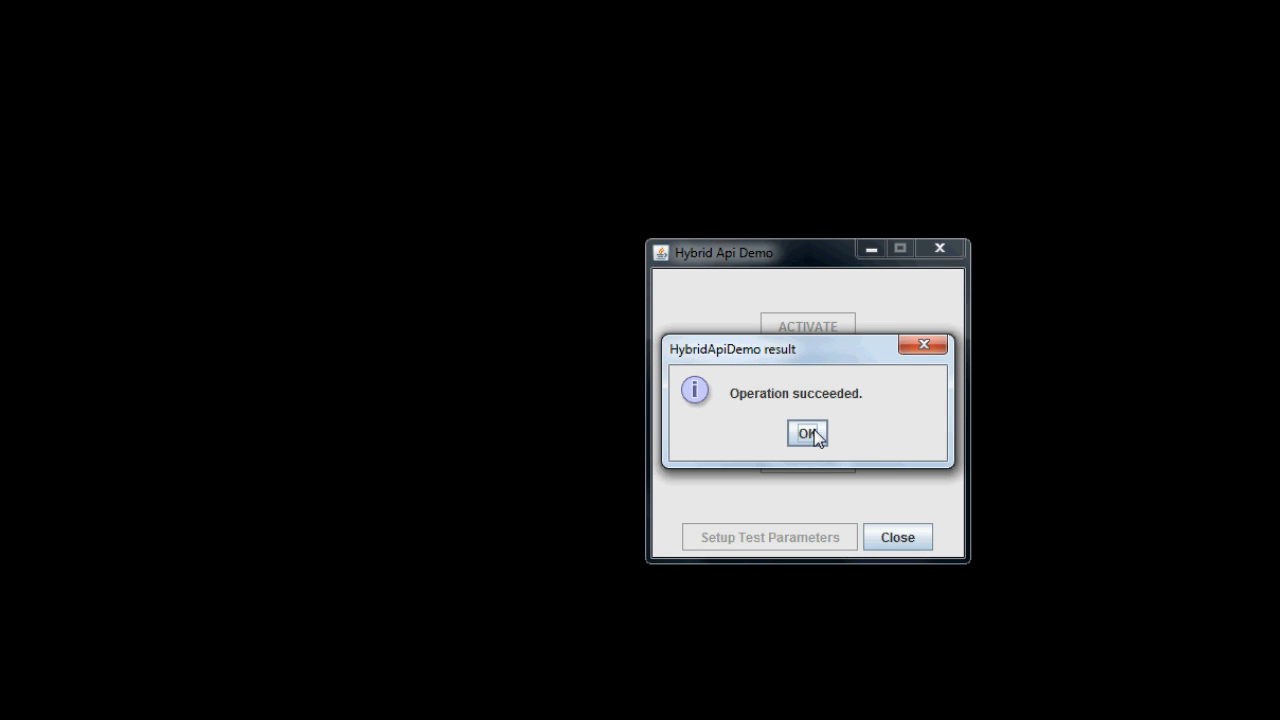
{"action": "left_click", "coordinate": [808, 433]}
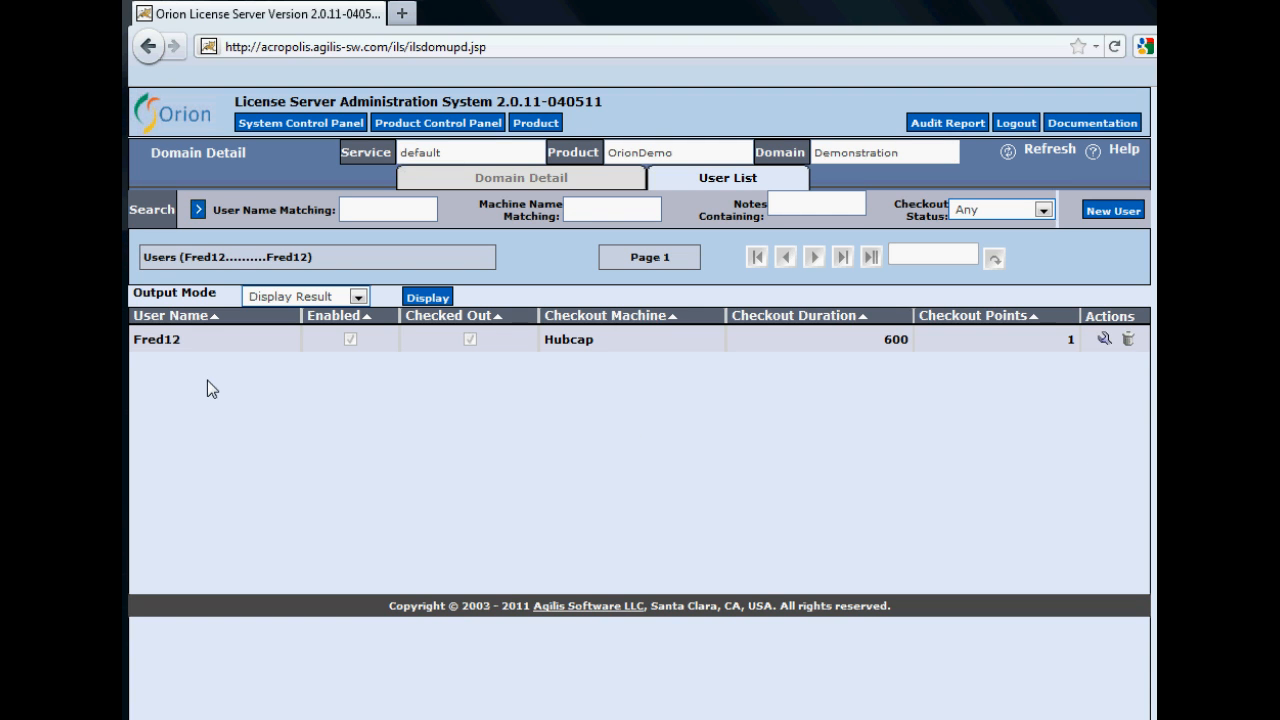
- Open the new user's User Status page showing the 600-second checkout on Hubcap
{"action": "left_click", "coordinate": [160, 340]}
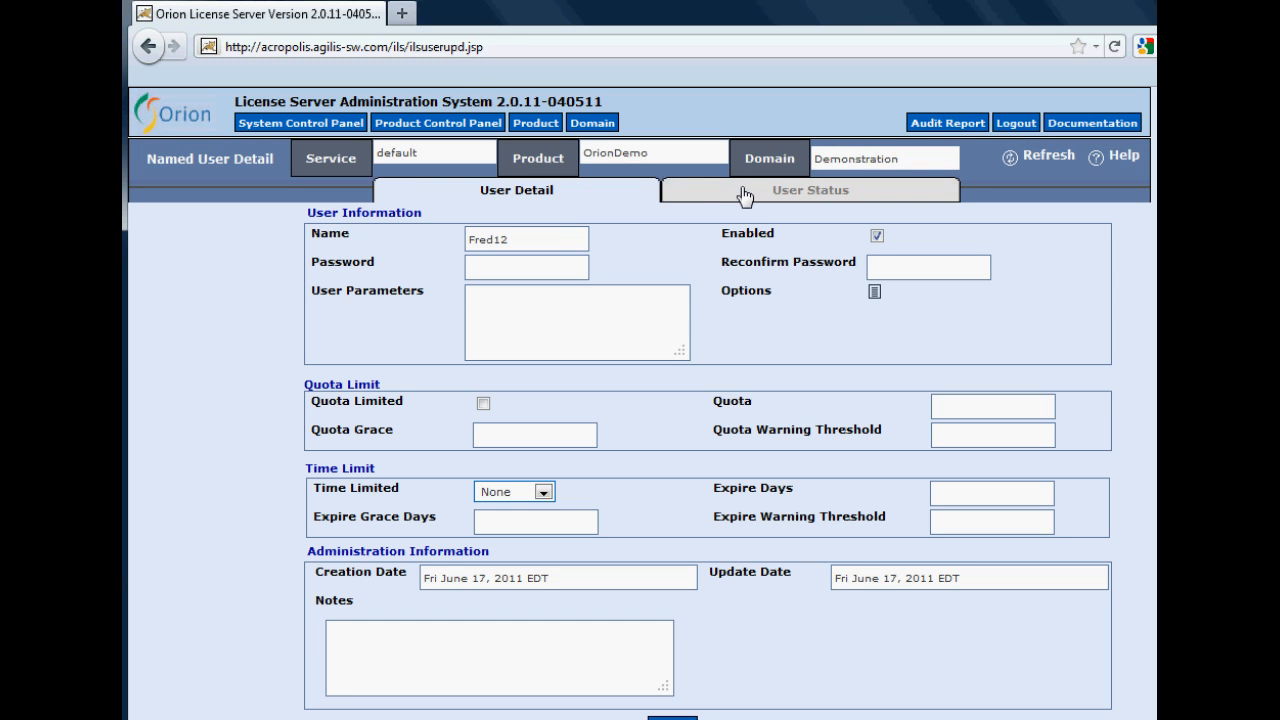
{"action": "left_click", "coordinate": [744, 194]}
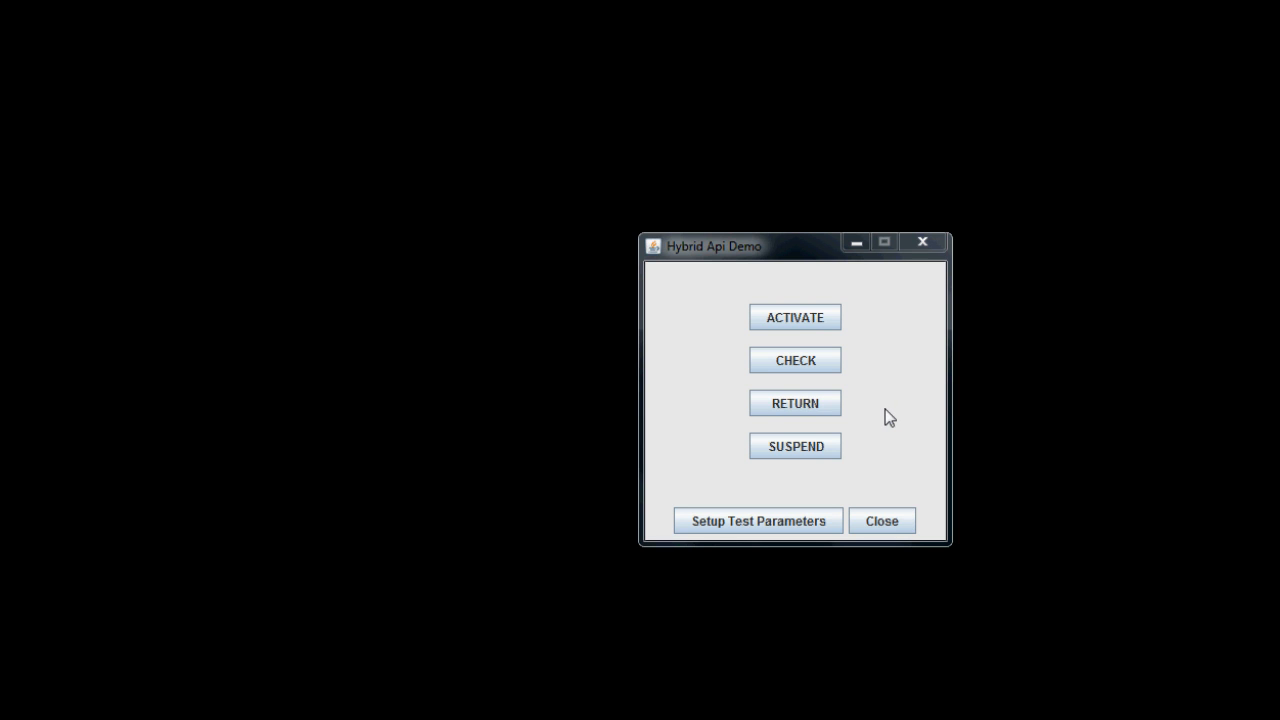
- Return the user's checked-out licence and acknowledge the success message
{"action": "left_click", "coordinate": [815, 399]}
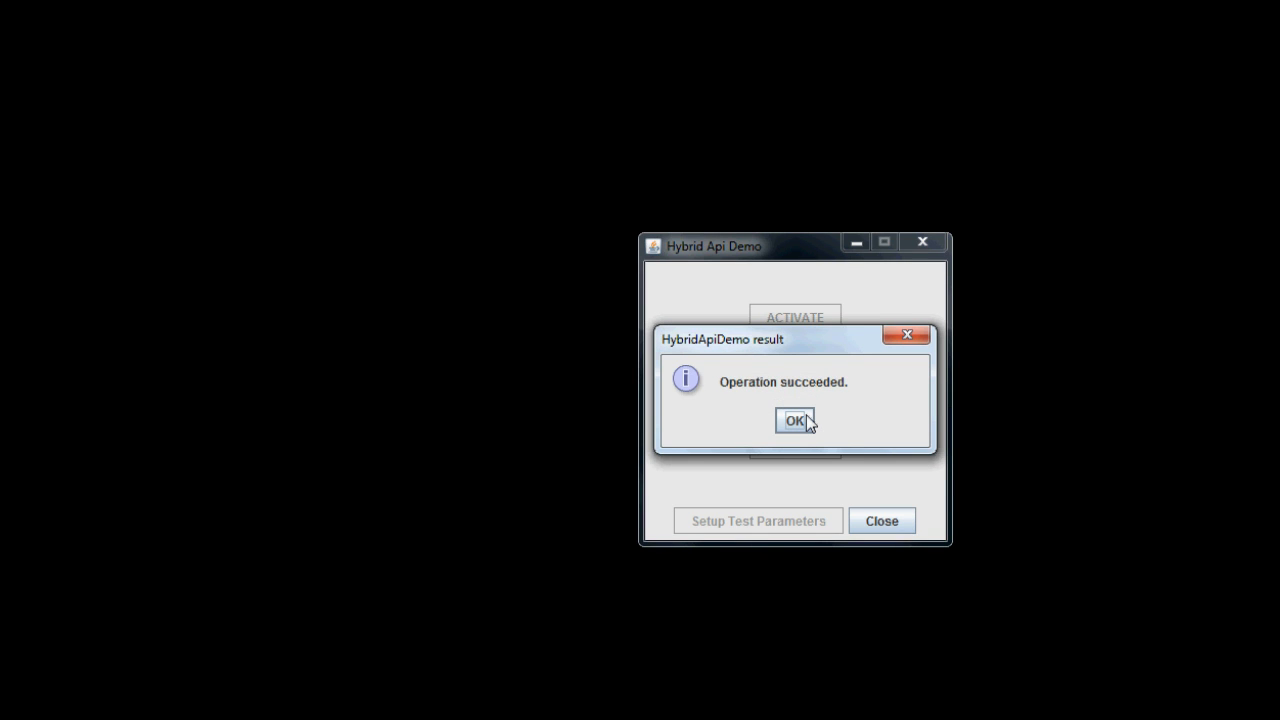
{"action": "left_click", "coordinate": [795, 421]}
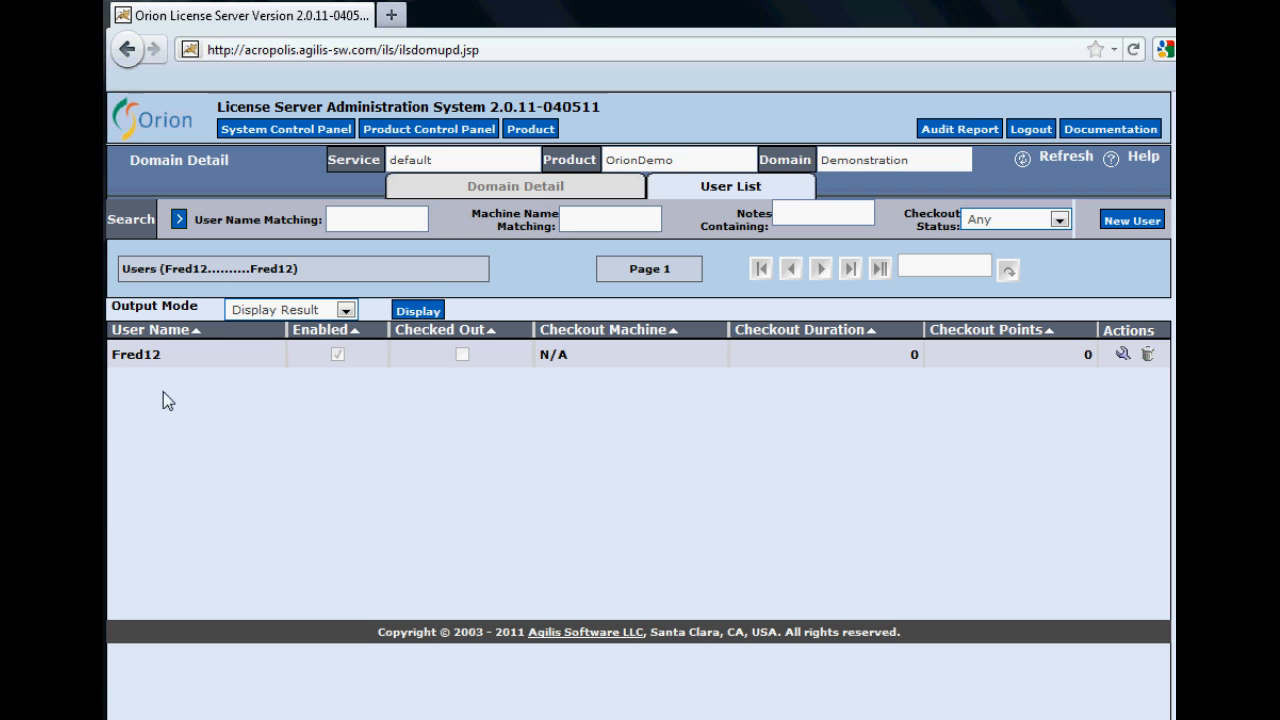
- Open the user's User Status page confirming the licence was checked in at 13:25:36
{"action": "left_click", "coordinate": [155, 357]}
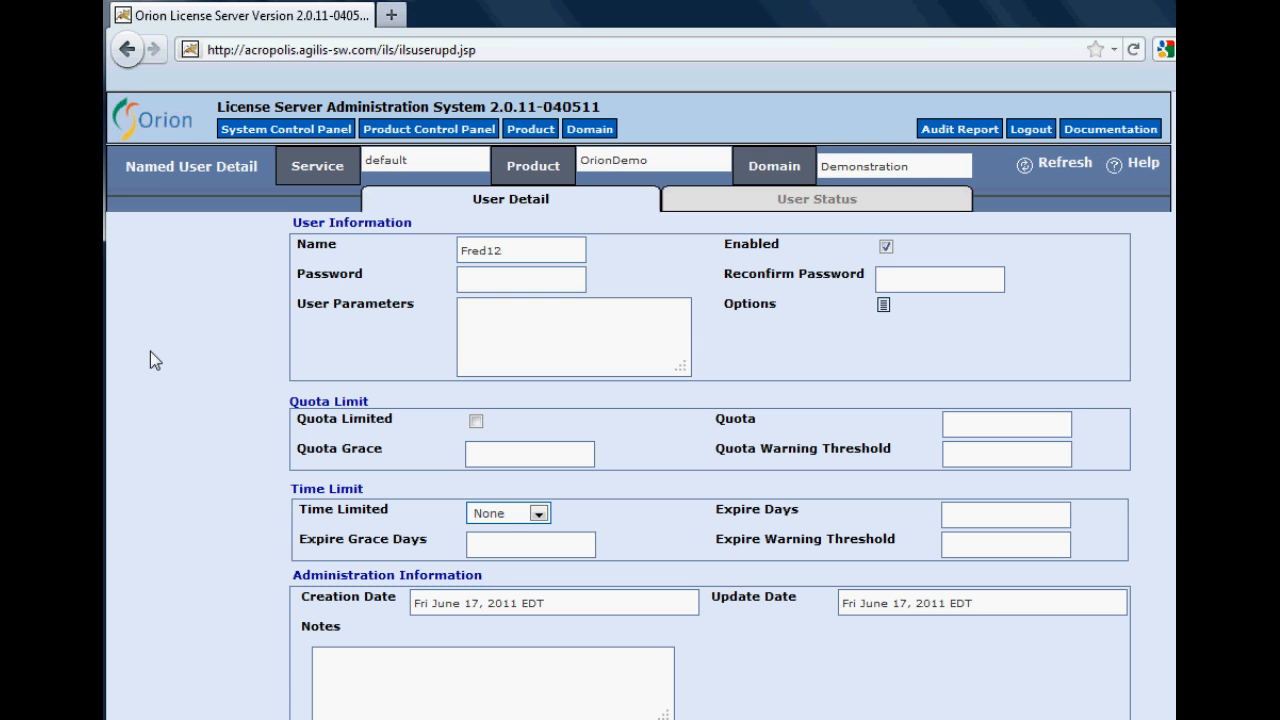
{"action": "left_click", "coordinate": [703, 201]}
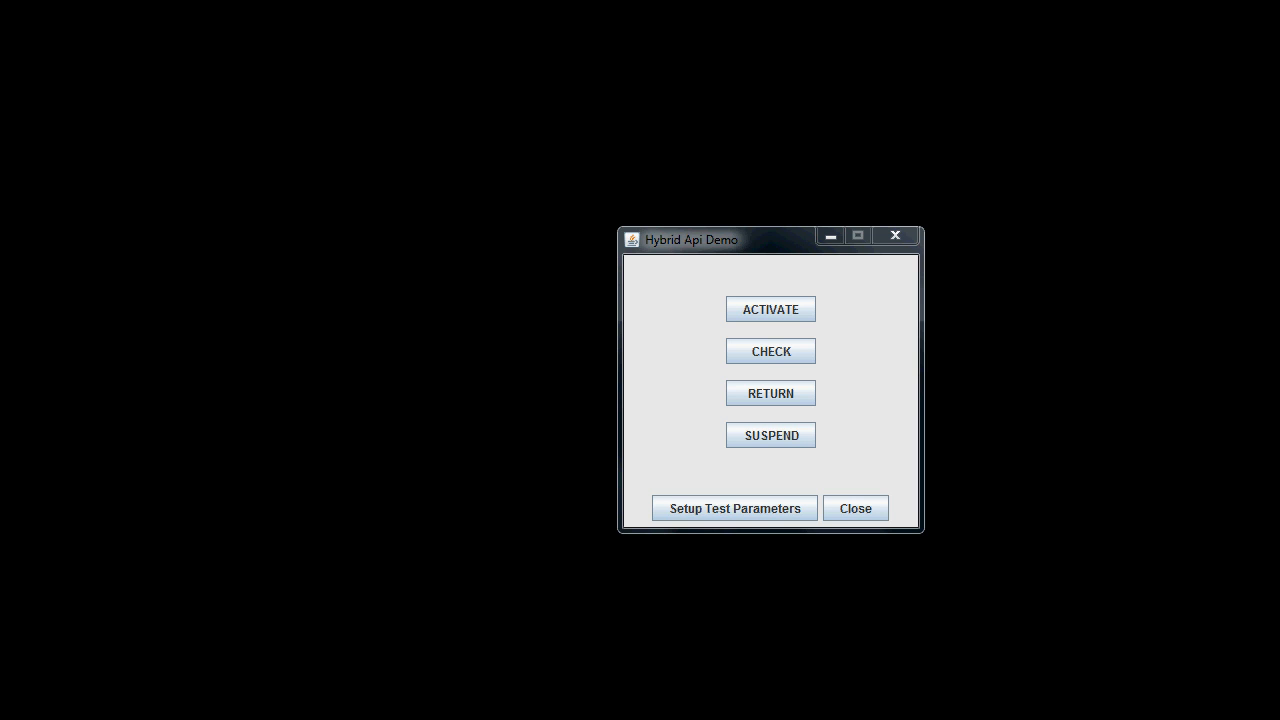
- In License Parameter Setup, set Anonymous User to false
{"action": "left_click", "coordinate": [790, 507]}
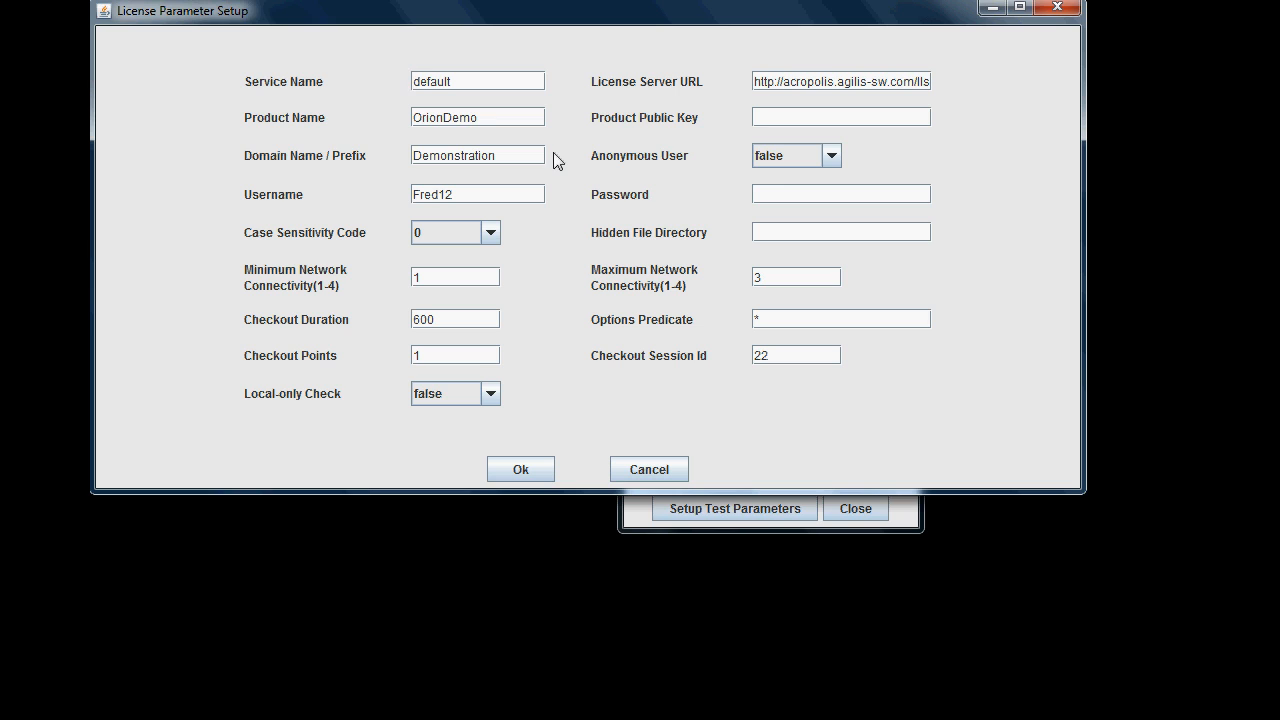
{"action": "left_click", "coordinate": [830, 156]}
{"action": "left_click", "coordinate": [825, 179]}
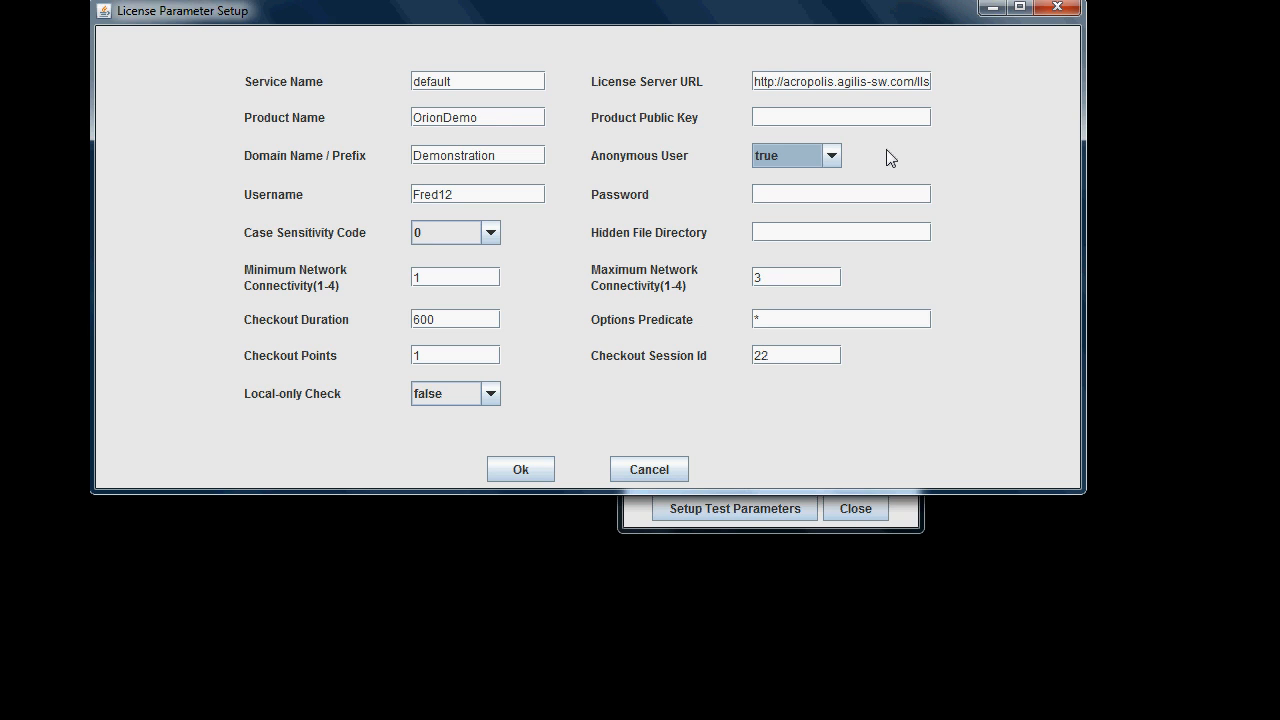
{"action": "left_click", "coordinate": [832, 156]}
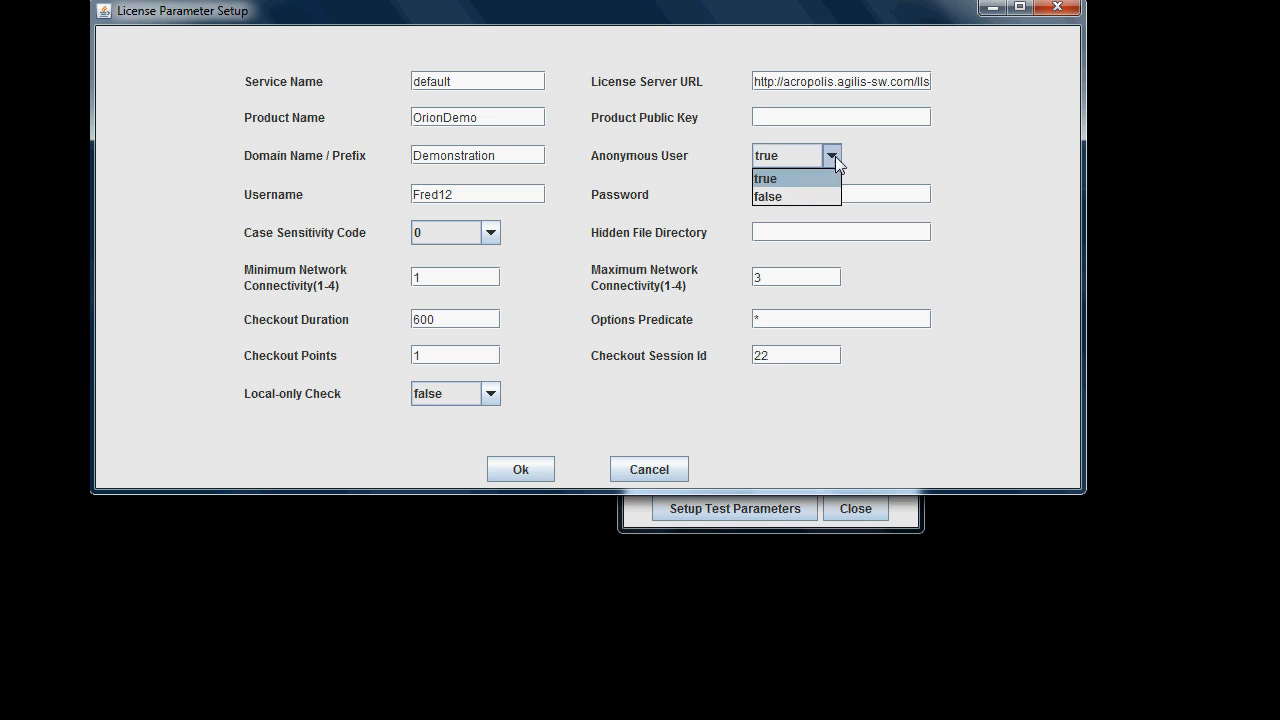
{"action": "left_click", "coordinate": [800, 194]}
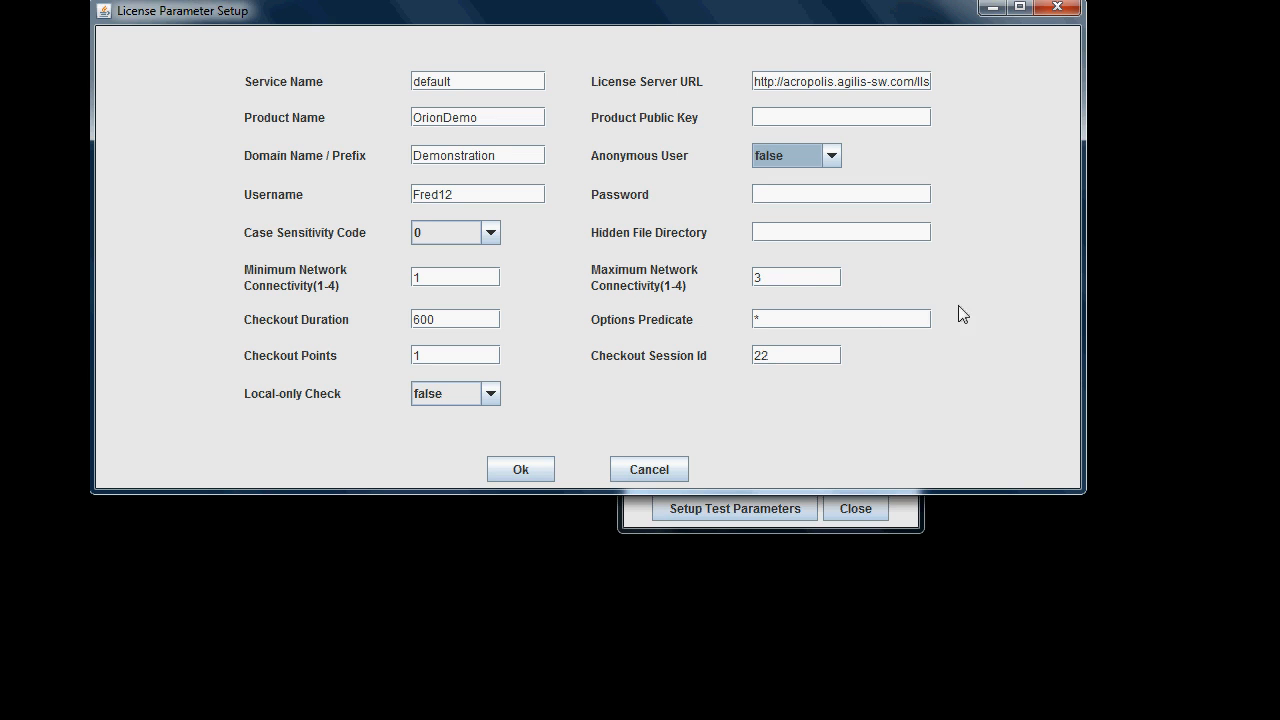
{"action": "left_click", "coordinate": [811, 279]}
- Change Maximum Network Connectivity from 3 to 1, apply the license parameters, and begin activation
{"action": "left_click_drag", "start_coordinate": [771, 284], "coordinate": [746, 284]}
{"action": "type", "text": "1"}
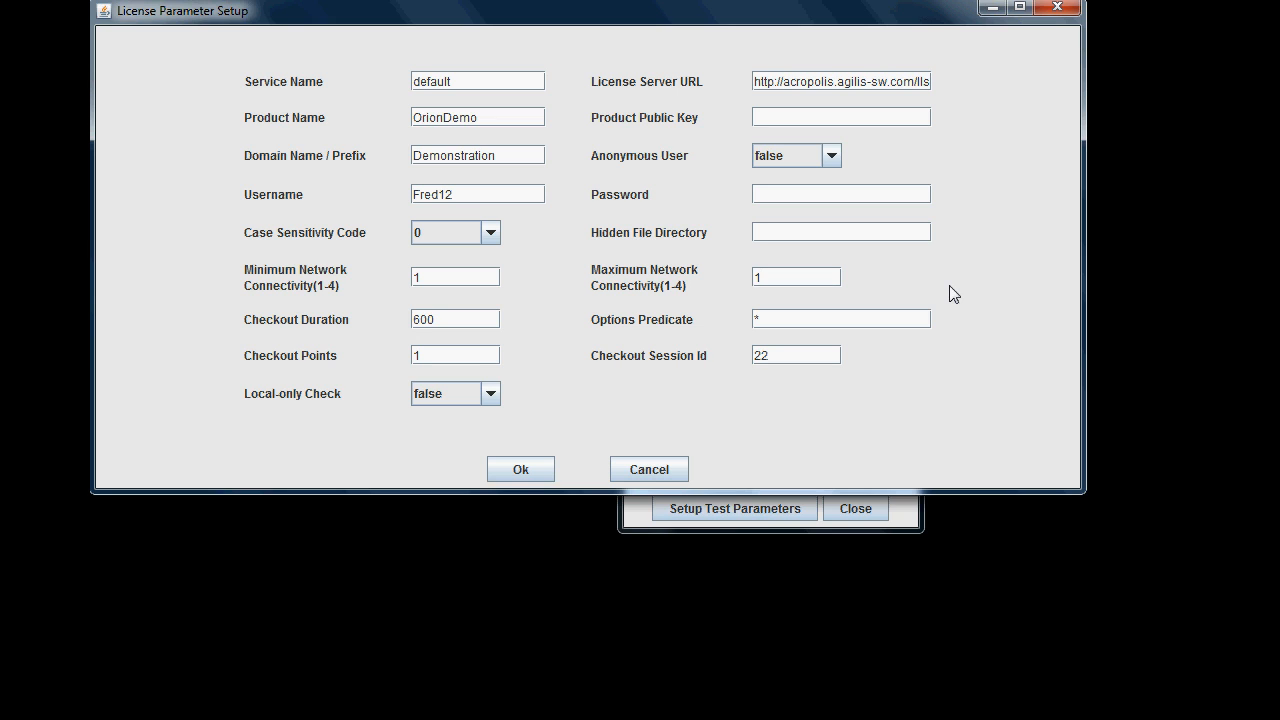
{"action": "left_click", "coordinate": [517, 469]}
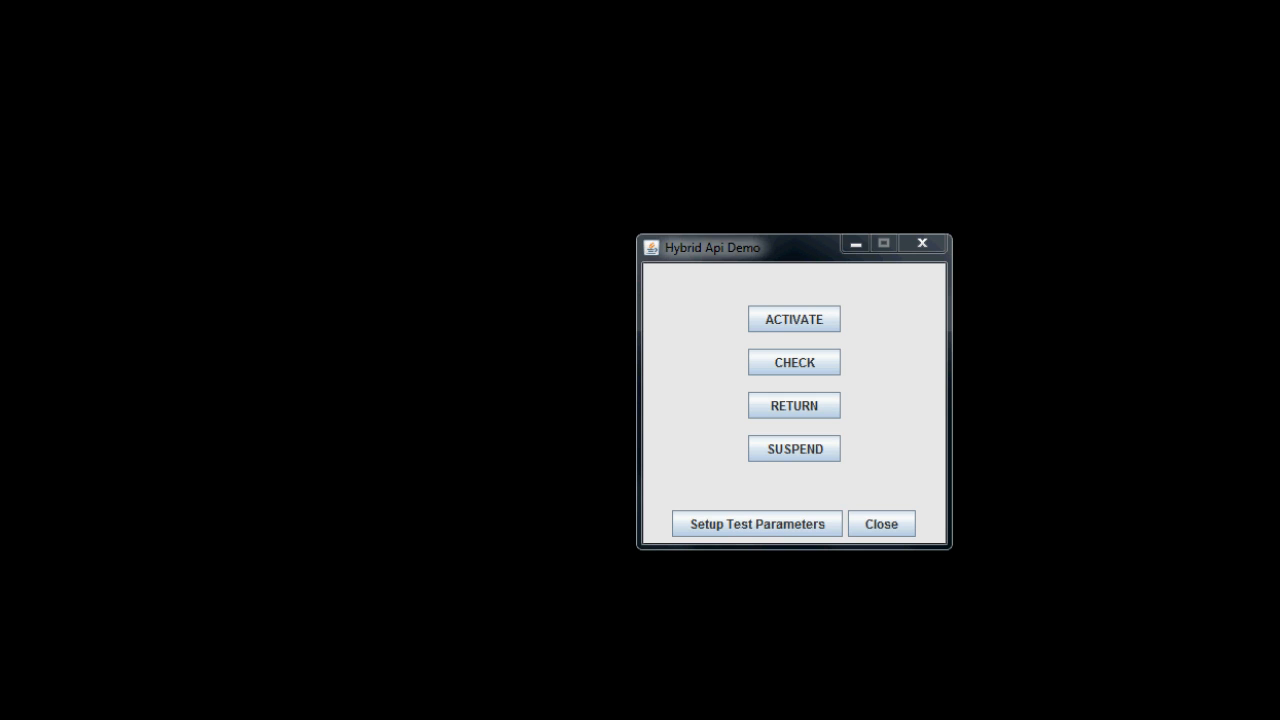
{"action": "left_click", "coordinate": [796, 320]}
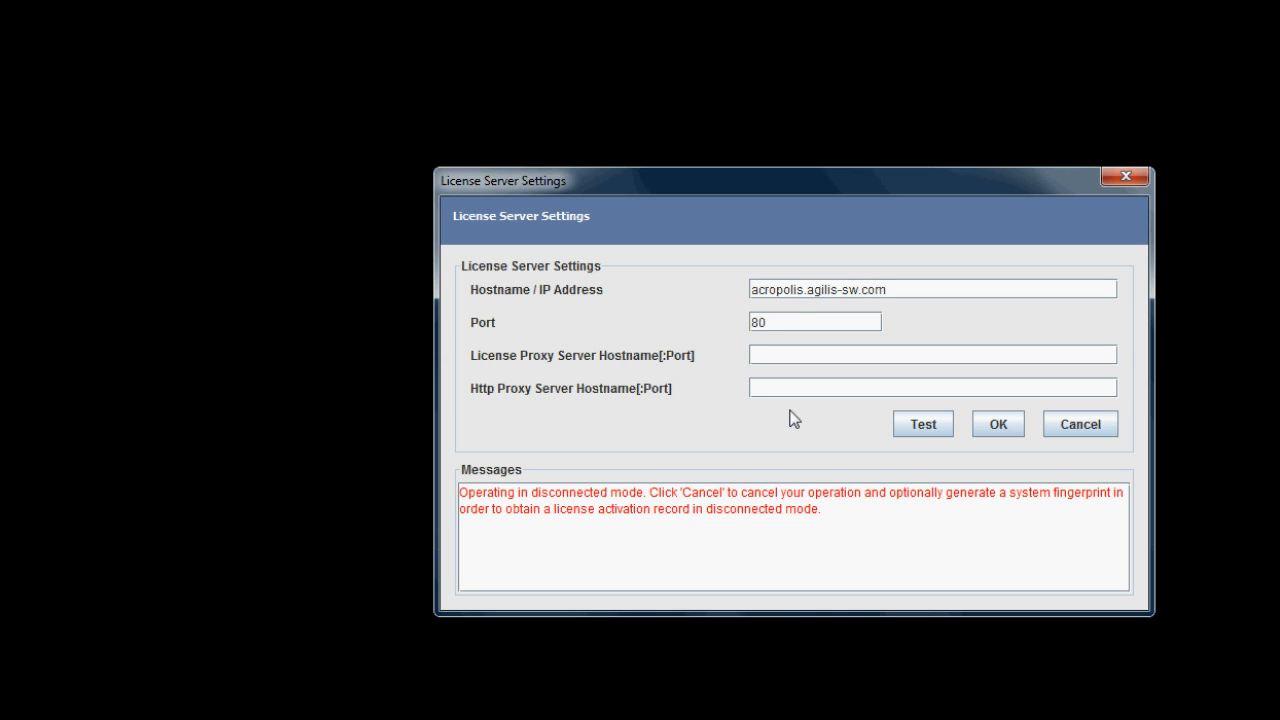
- Test the license server connection, then cancel the server settings to get the system fingerprint
{"action": "left_click", "coordinate": [924, 427]}
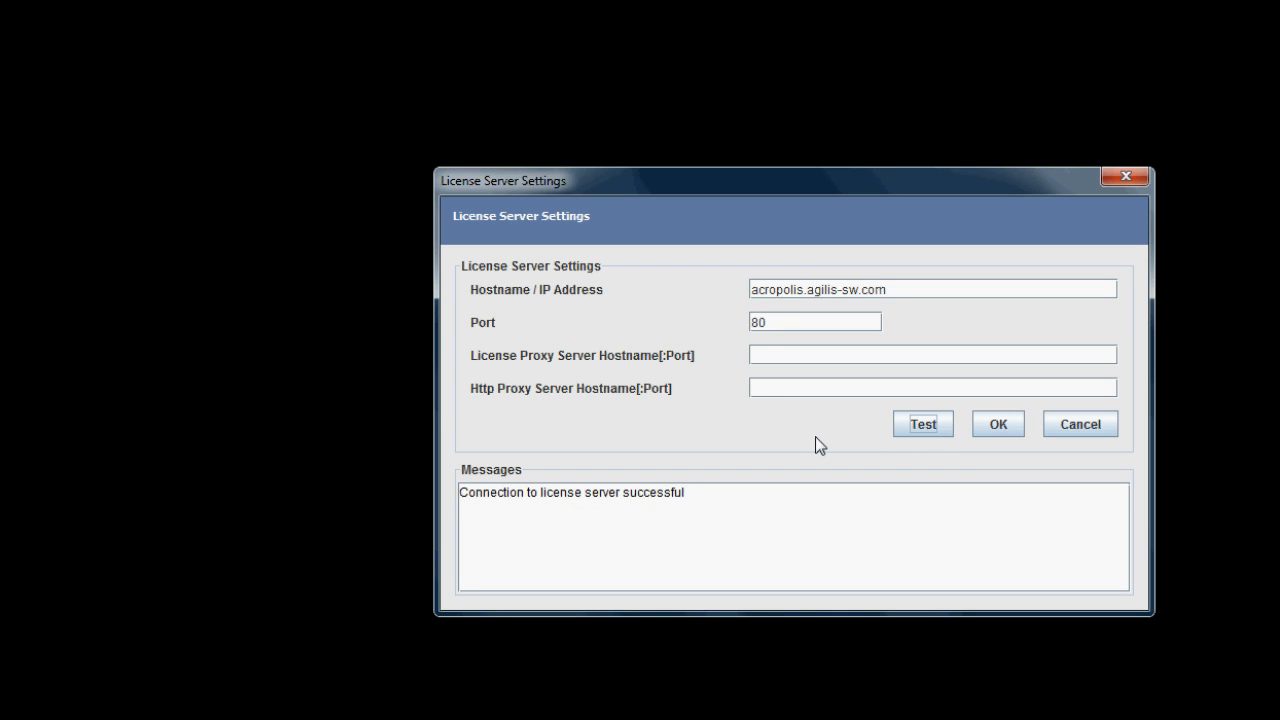
{"action": "left_click", "coordinate": [988, 420]}
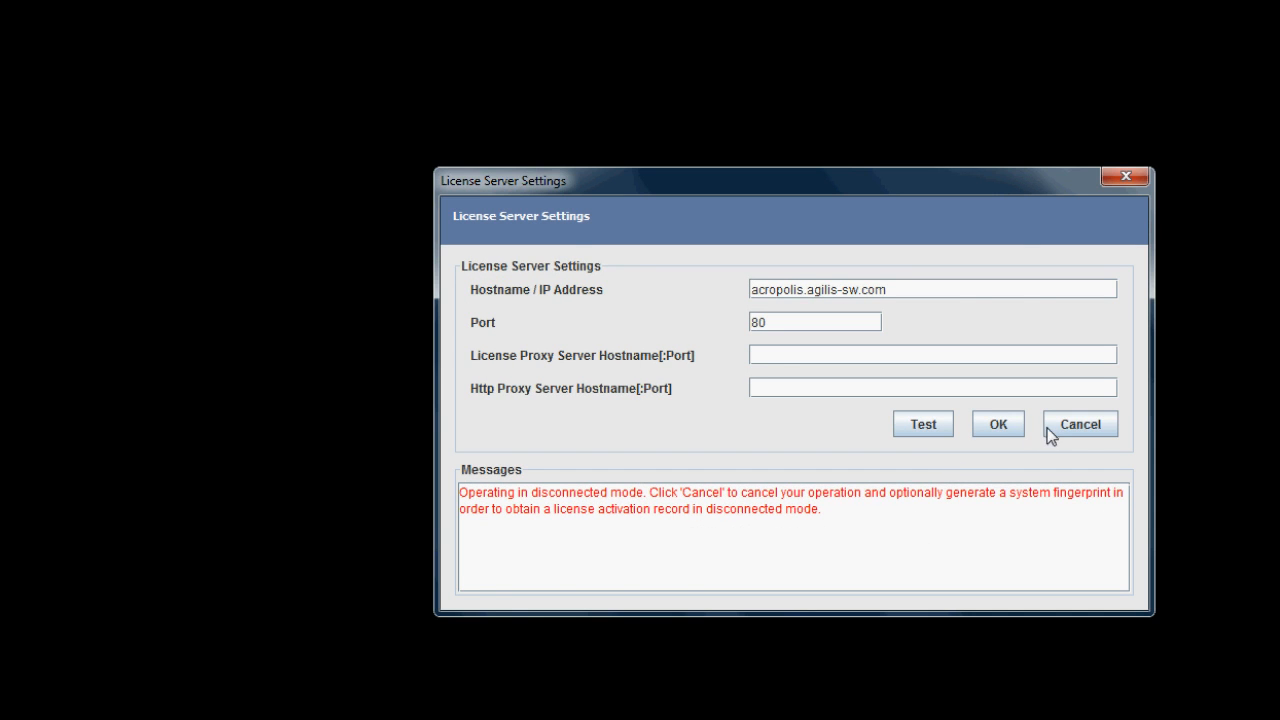
{"action": "left_click", "coordinate": [1064, 426]}
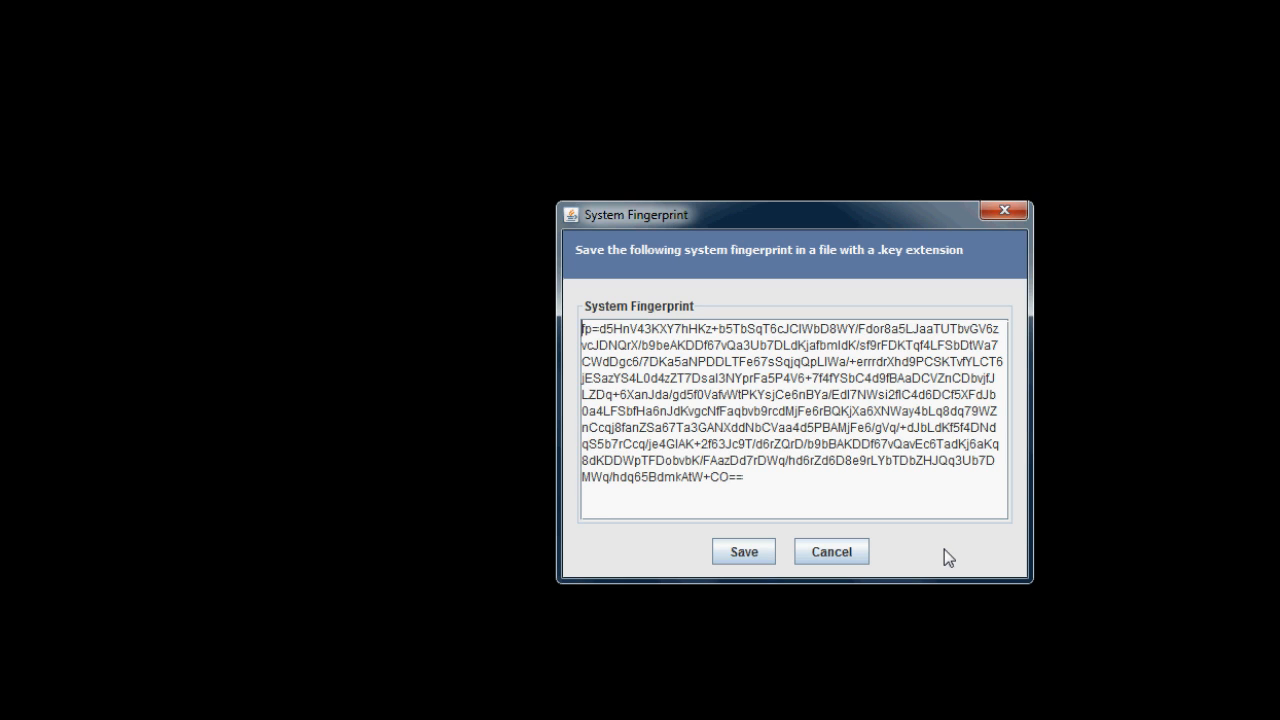
- Save the system fingerprint as an _fp.key file in the demo folder
{"action": "left_click", "coordinate": [766, 552]}
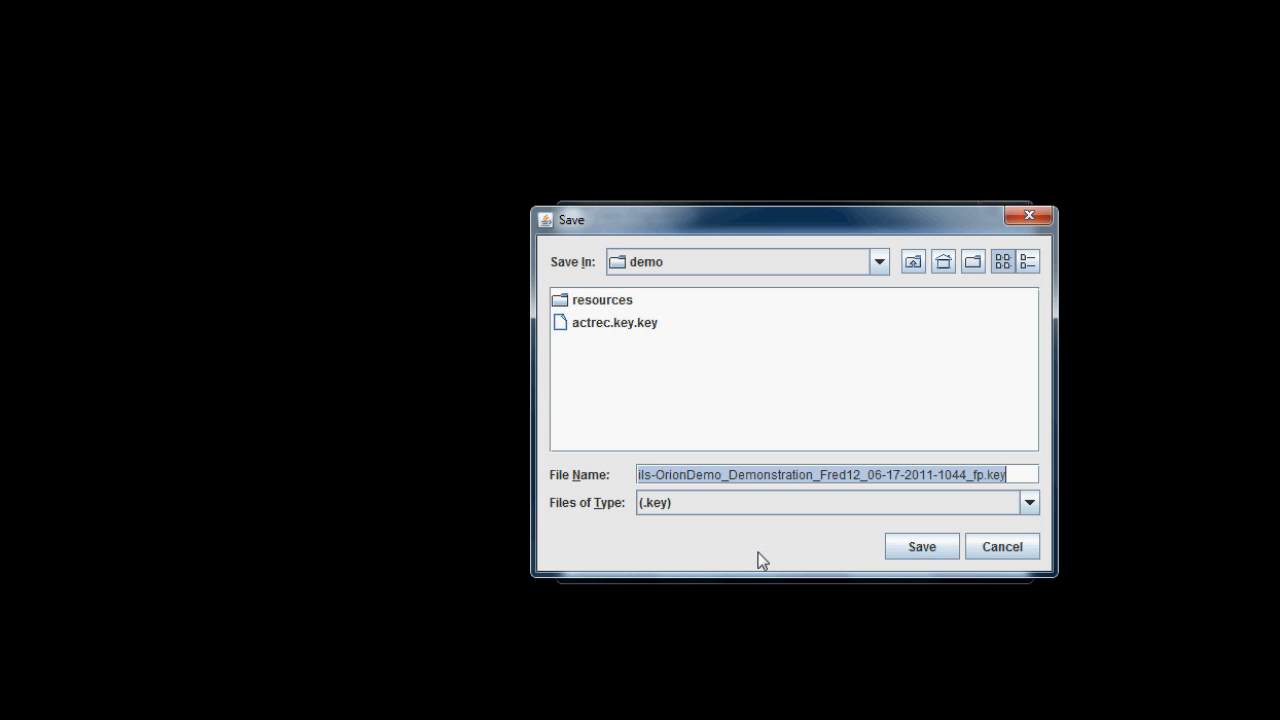
{"action": "left_click", "coordinate": [916, 547]}
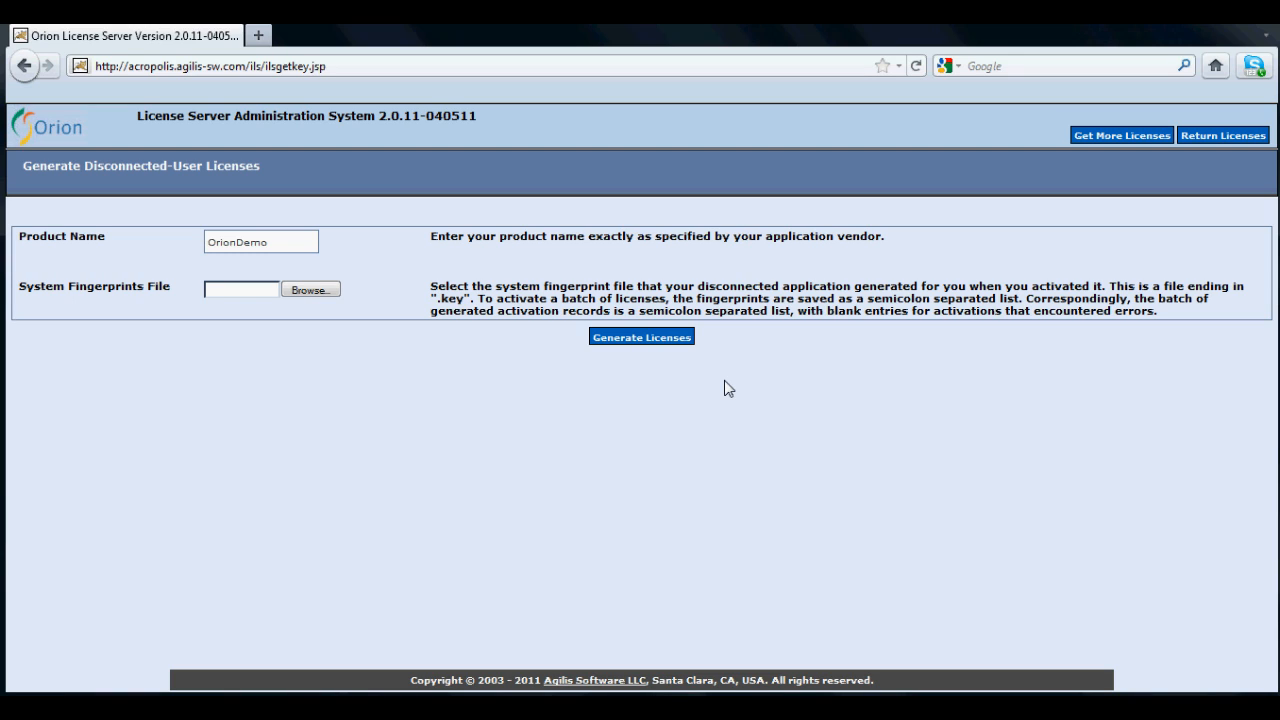
- Attach the fingerprint file from Documents > Agilis Software LLC > Orion Server > Java client > demo, then generate licenses
{"action": "left_click", "coordinate": [293, 246]}
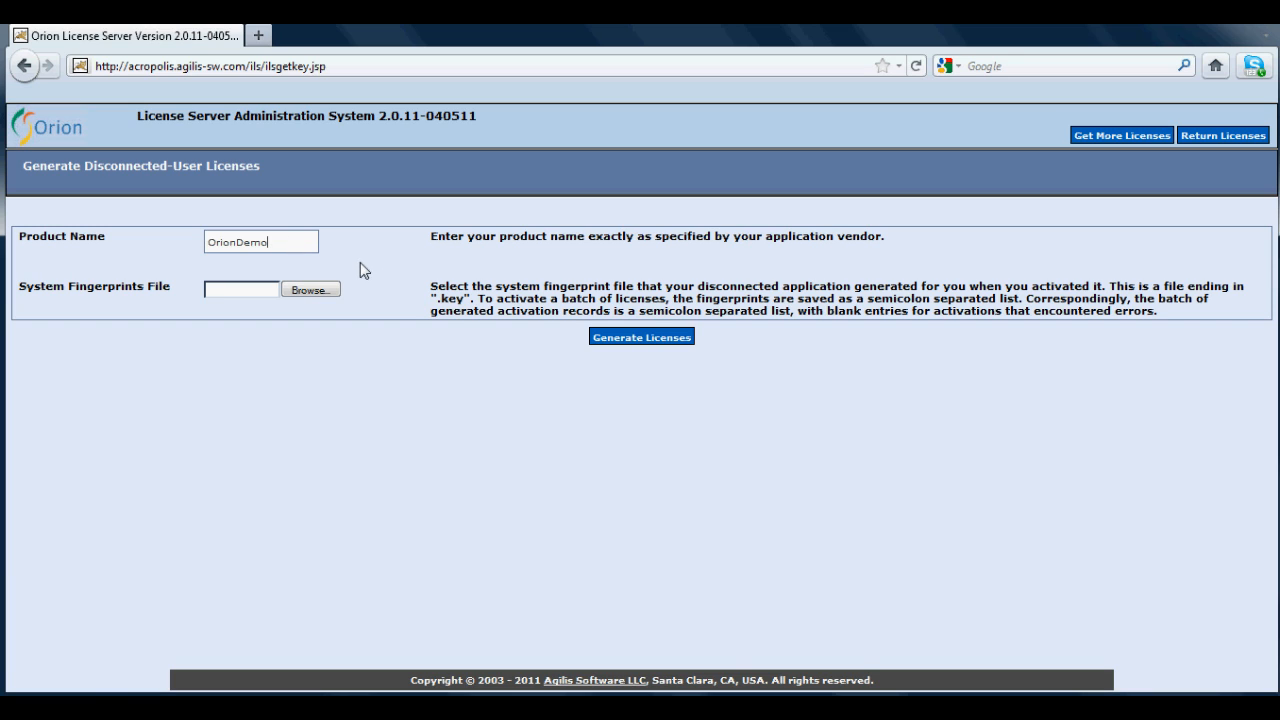
{"action": "left_click", "coordinate": [327, 290]}
{"action": "left_click", "coordinate": [96, 233]}
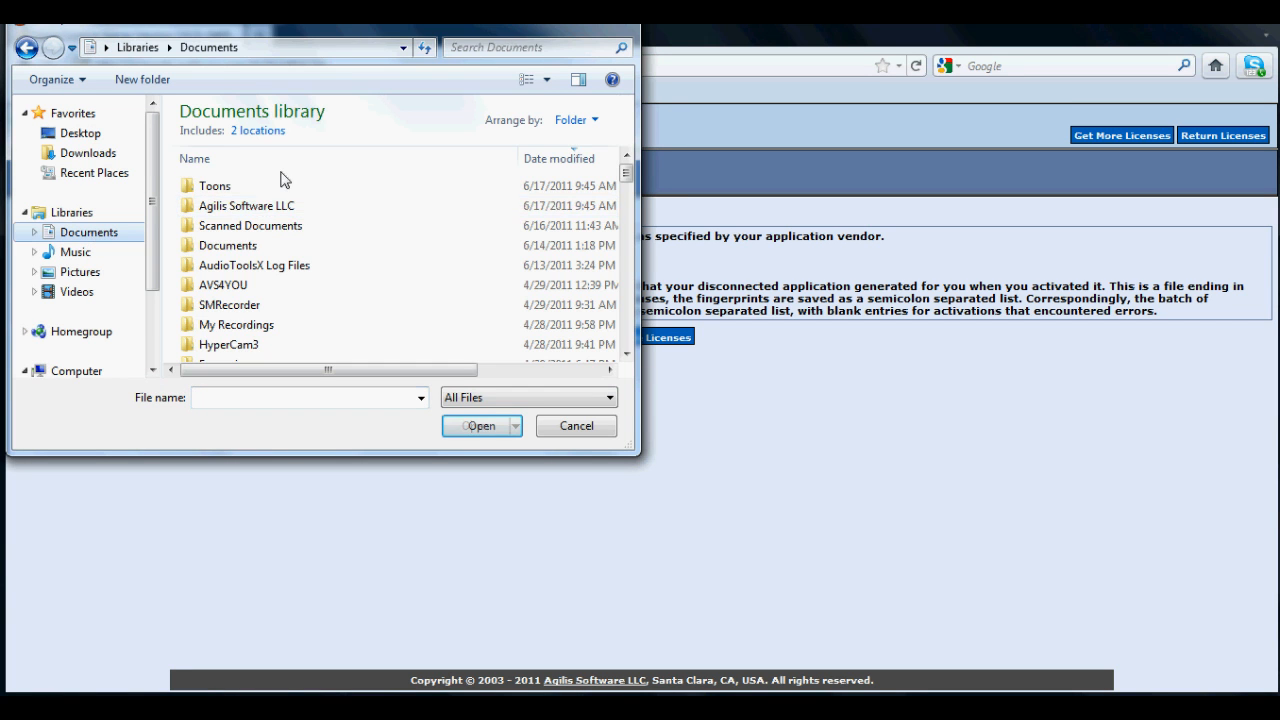
{"action": "double_click", "coordinate": [268, 213]}
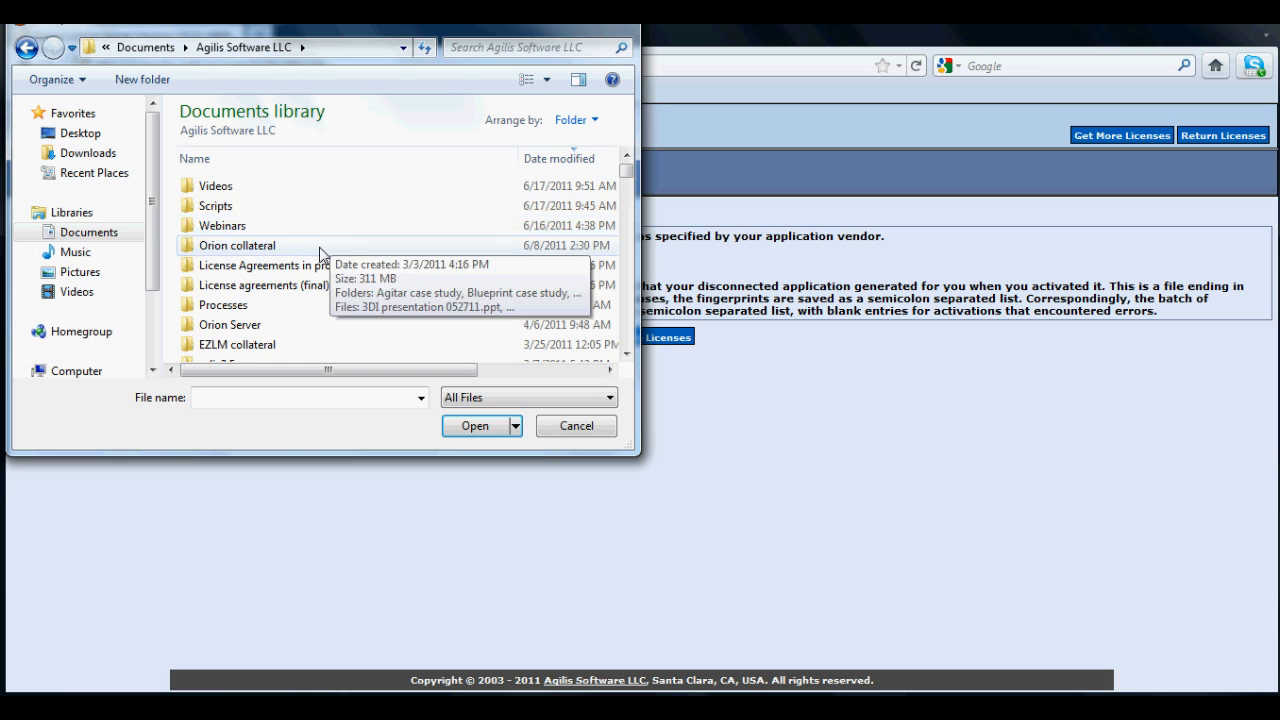
{"action": "scroll", "coordinate": [274, 270], "scroll_direction": "down", "scroll_amount": 1}
{"action": "double_click", "coordinate": [272, 272]}
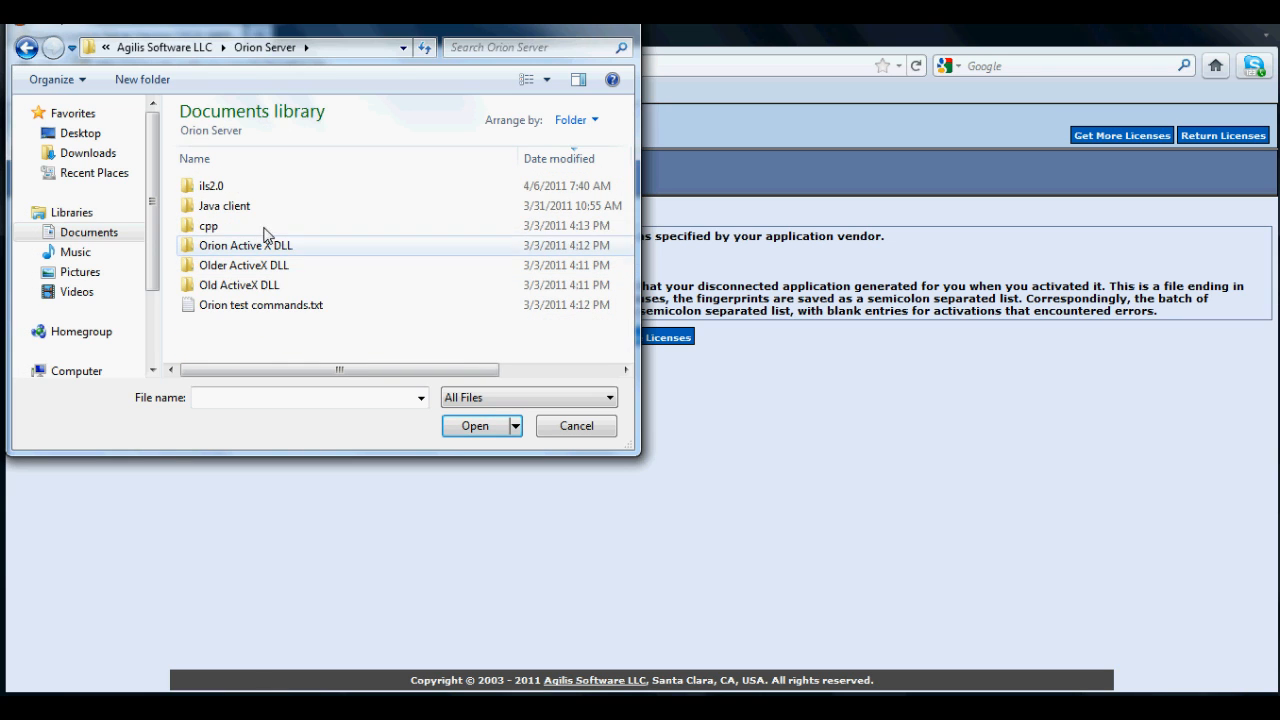
{"action": "double_click", "coordinate": [260, 212]}
{"action": "double_click", "coordinate": [245, 188]}
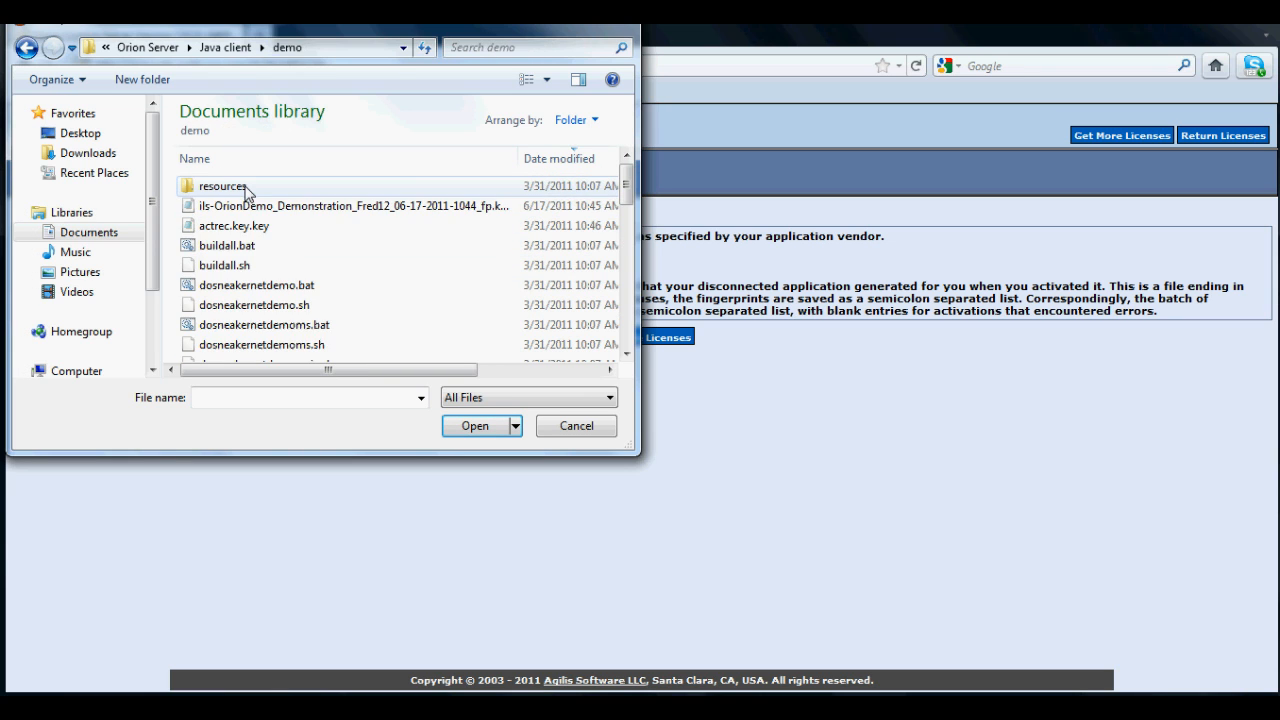
{"action": "left_click", "coordinate": [356, 208]}
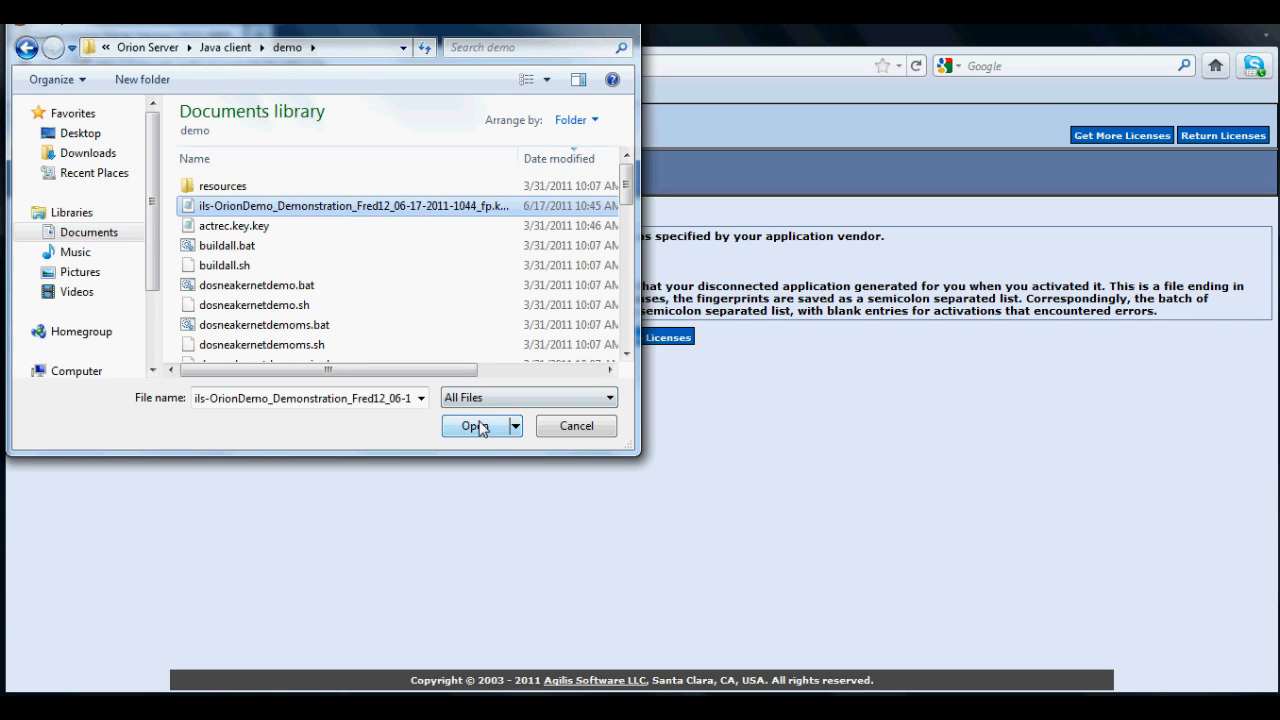
{"action": "left_click", "coordinate": [480, 426]}
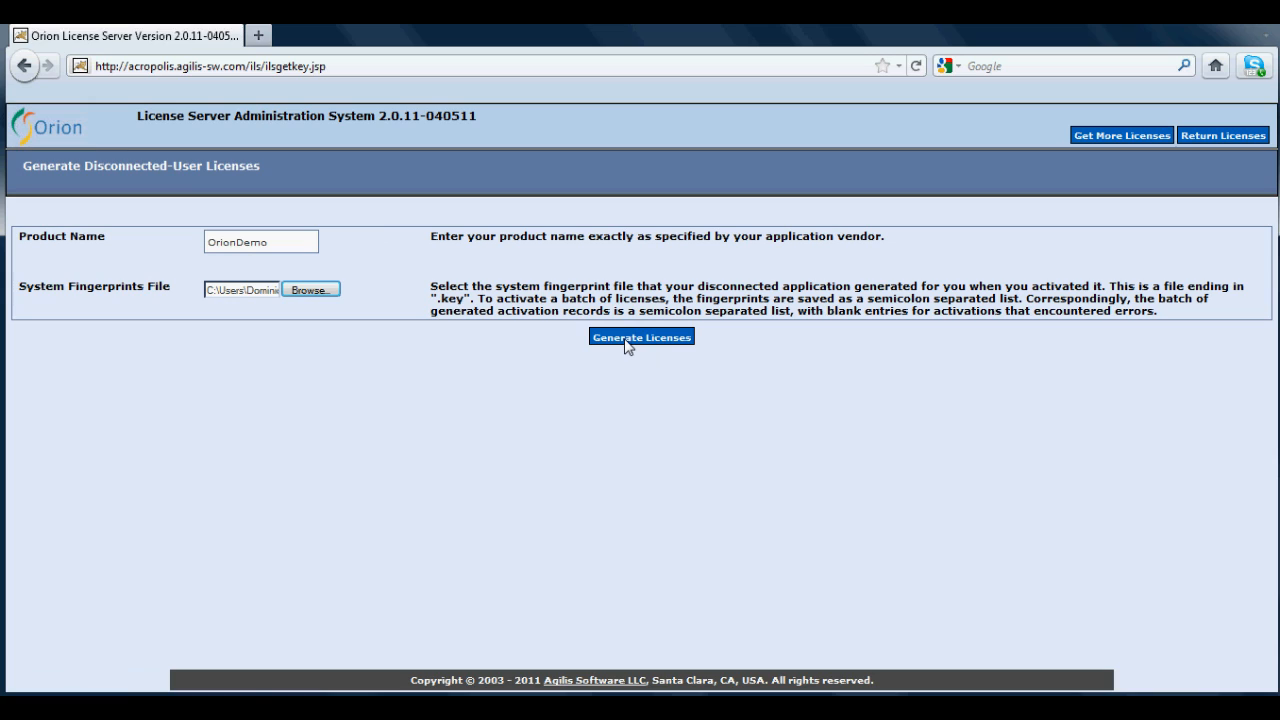
{"action": "left_click", "coordinate": [627, 347]}
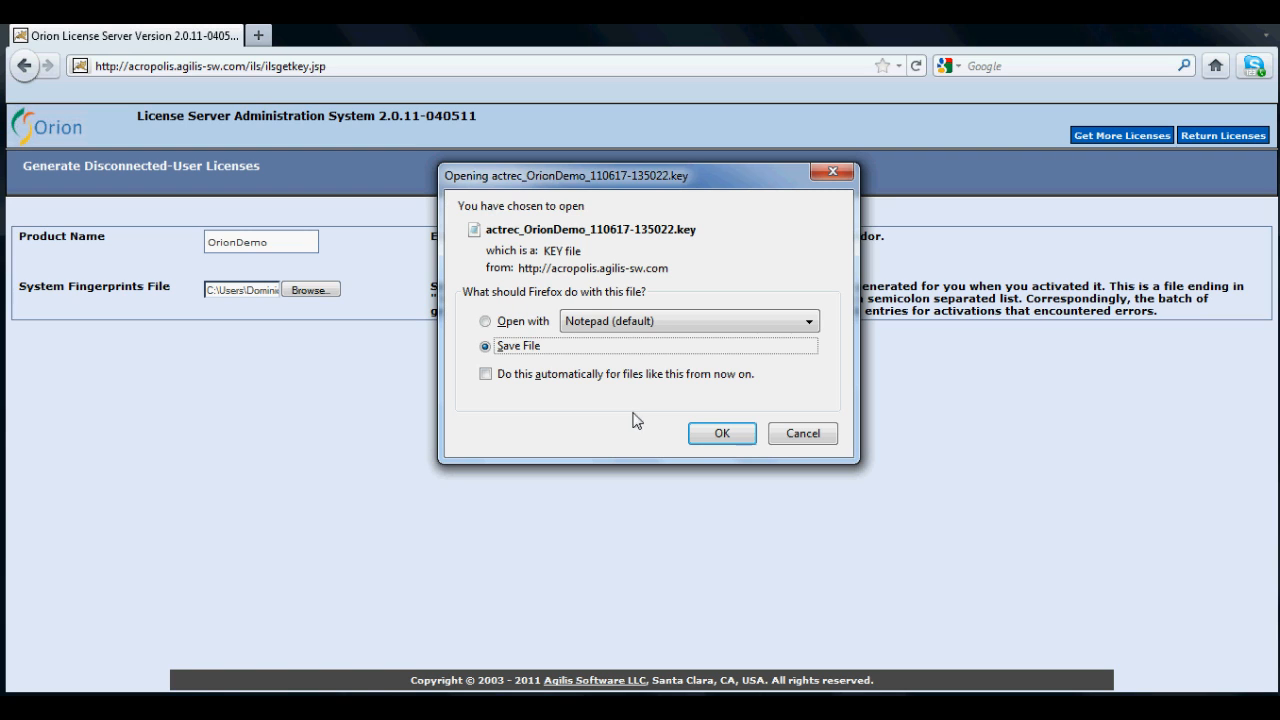
- Save the downloaded activation record actrec_OrionDemo_110617-135022.key to disk
{"action": "left_click", "coordinate": [737, 440]}
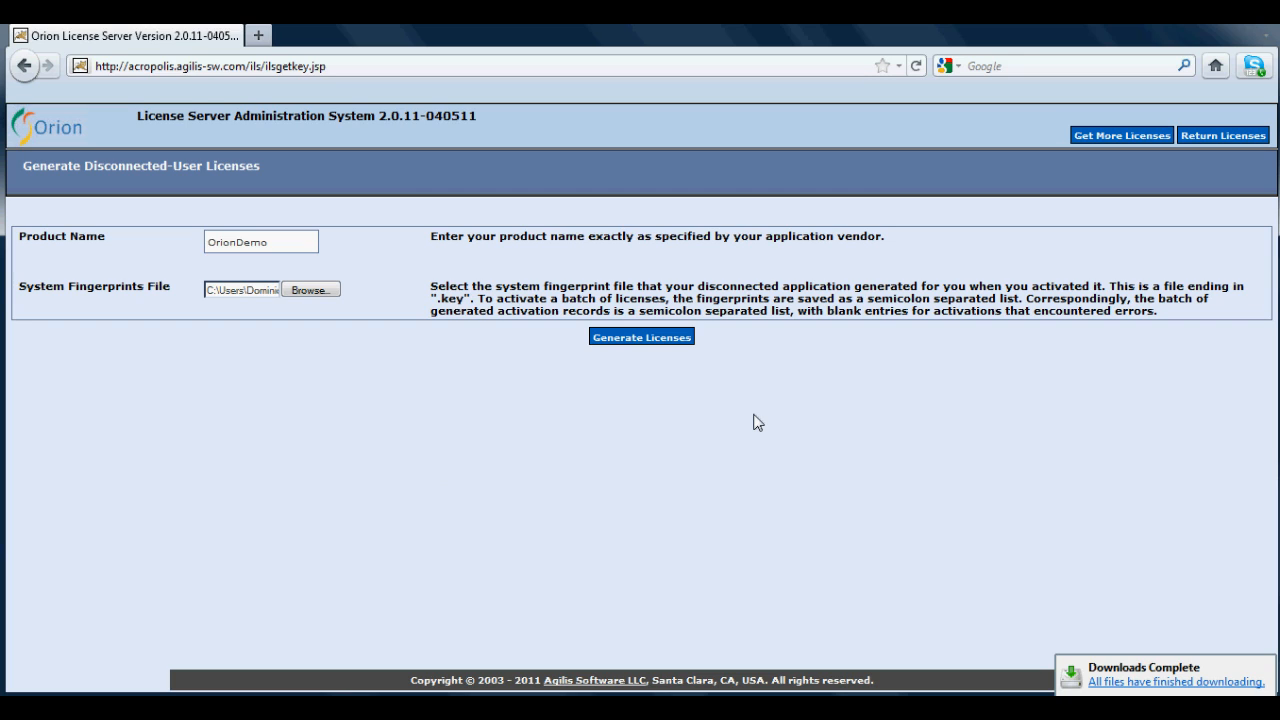
{"action": "mouse_move", "coordinate": [1157, 689]}
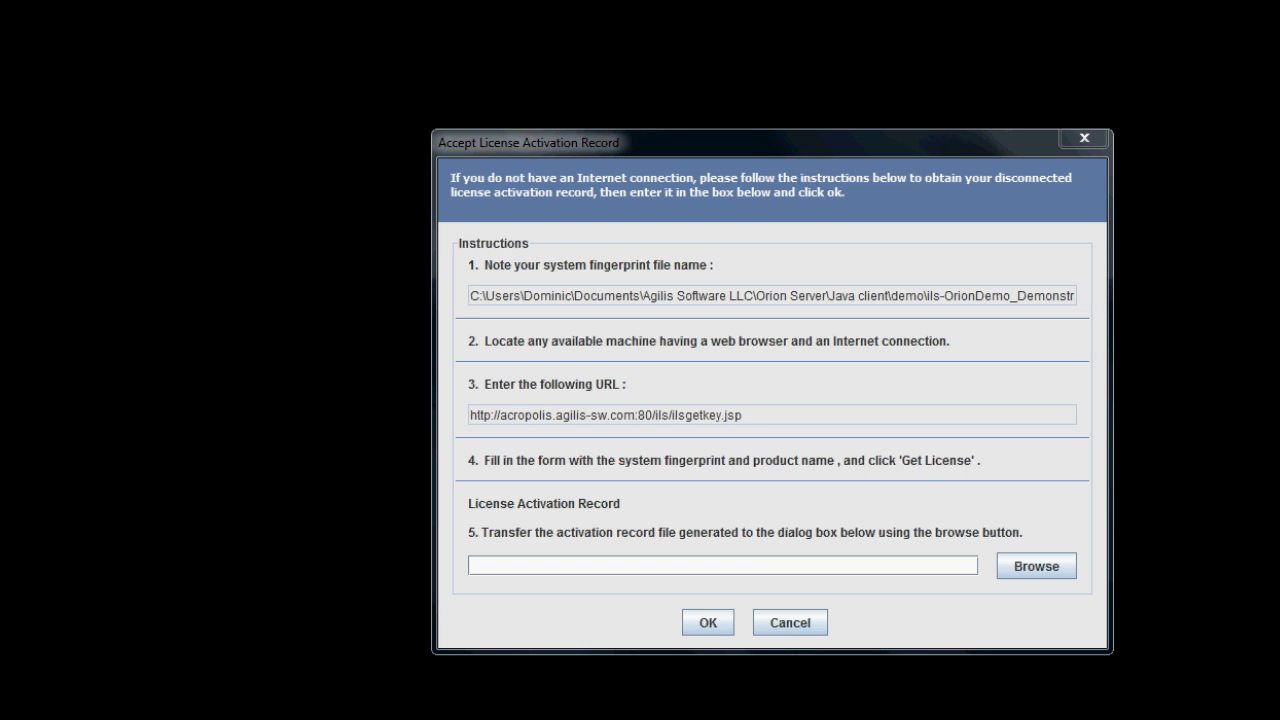
- Load actrec_OrionDemo_110617-135022.key as the activation record, submit it, and dismiss the success message
{"action": "left_click", "coordinate": [1036, 565]}
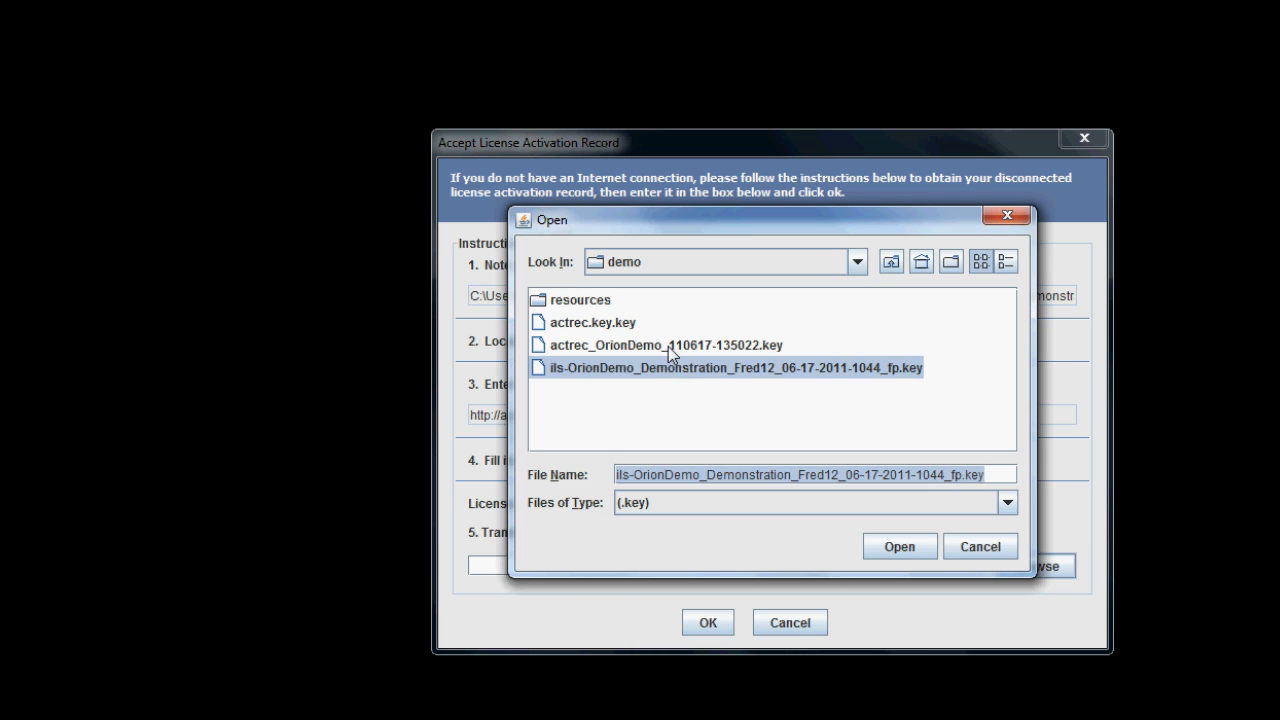
{"action": "left_click", "coordinate": [668, 346]}
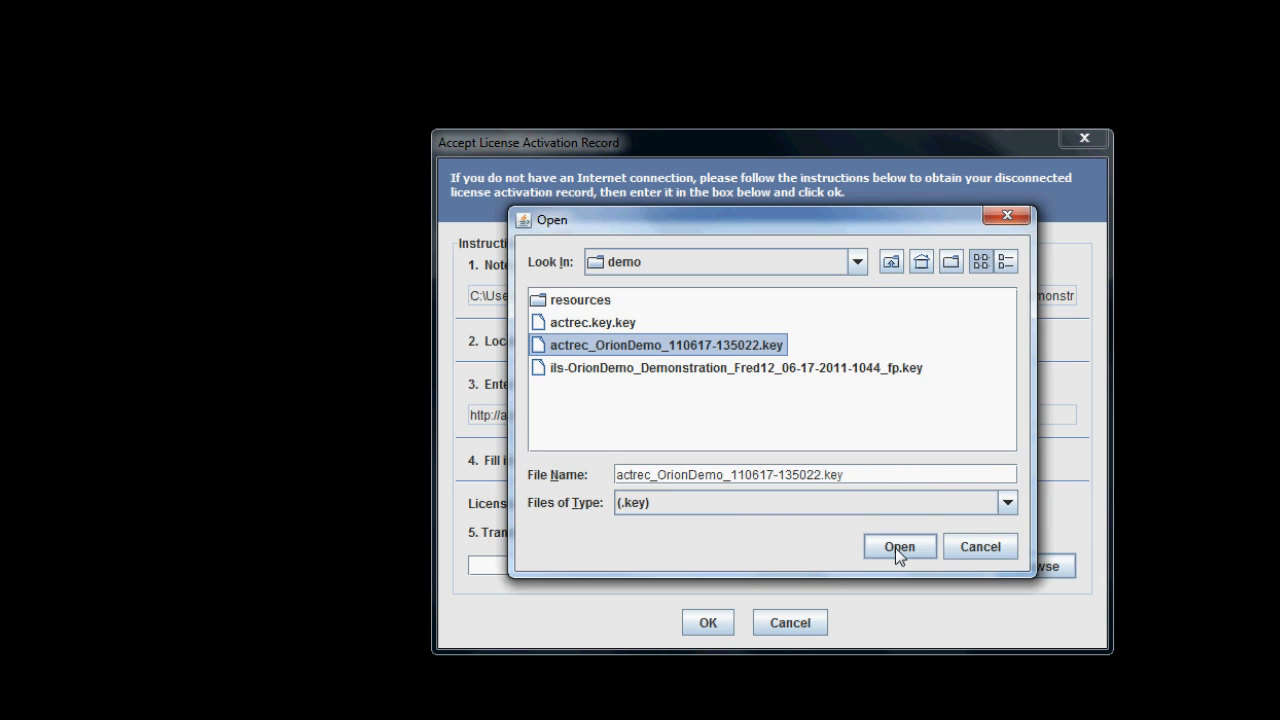
{"action": "left_click", "coordinate": [896, 547]}
{"action": "left_click", "coordinate": [711, 625]}
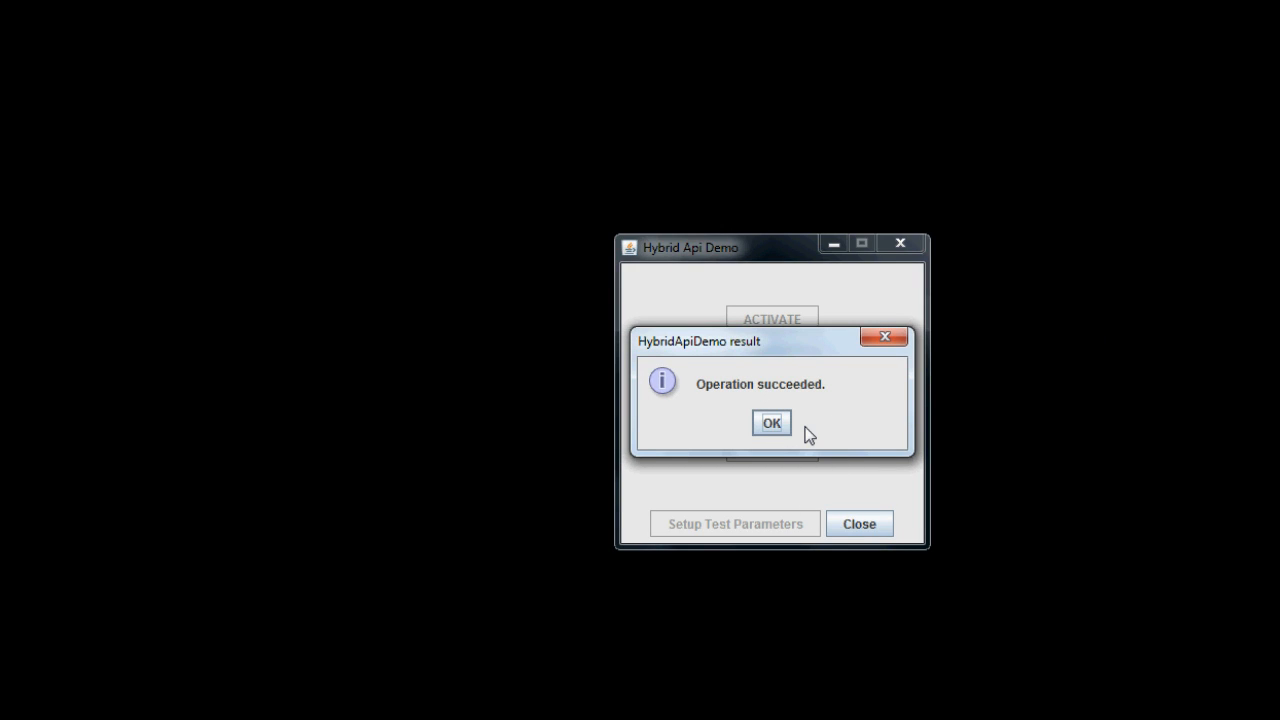
{"action": "left_click", "coordinate": [779, 423]}
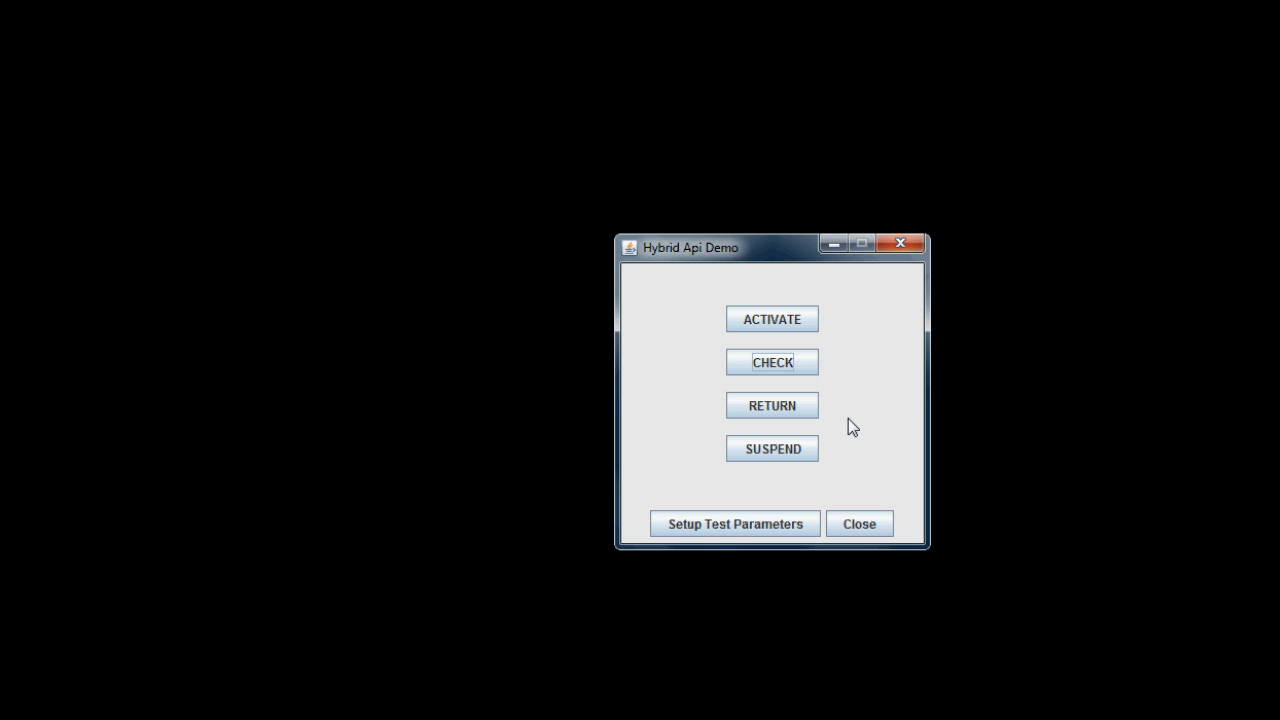
{"action": "left_click", "coordinate": [808, 411]}
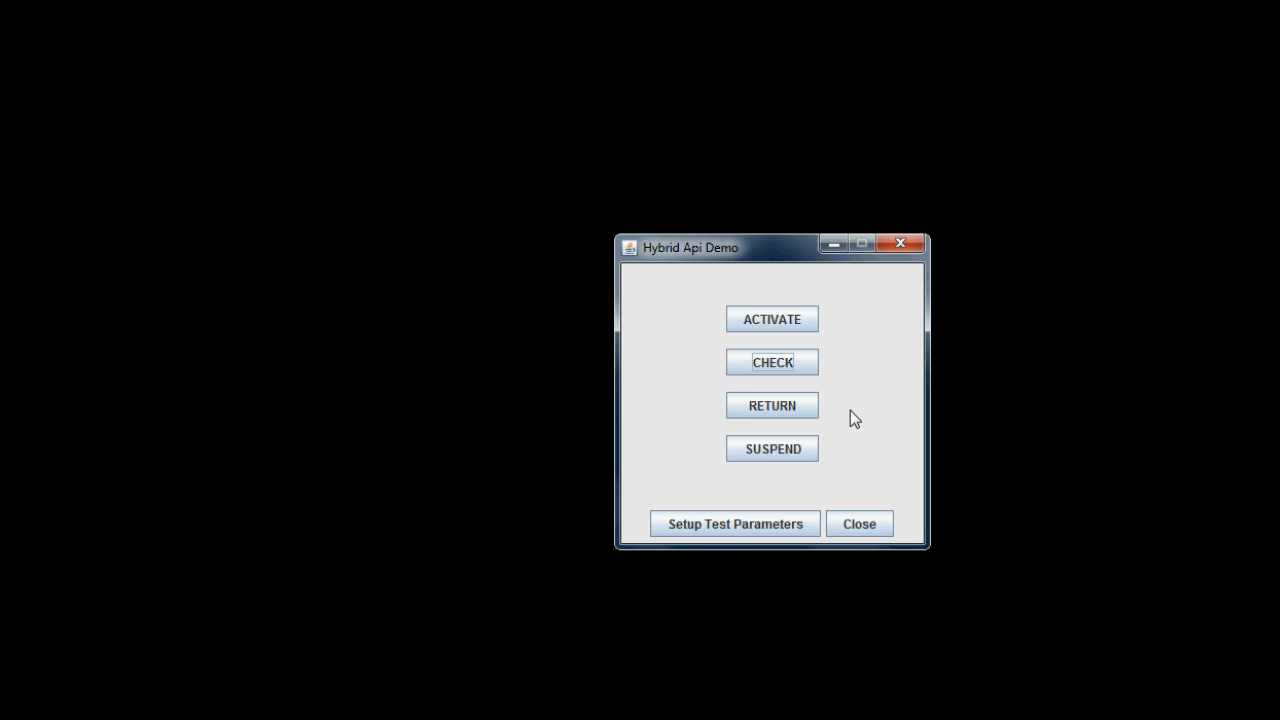